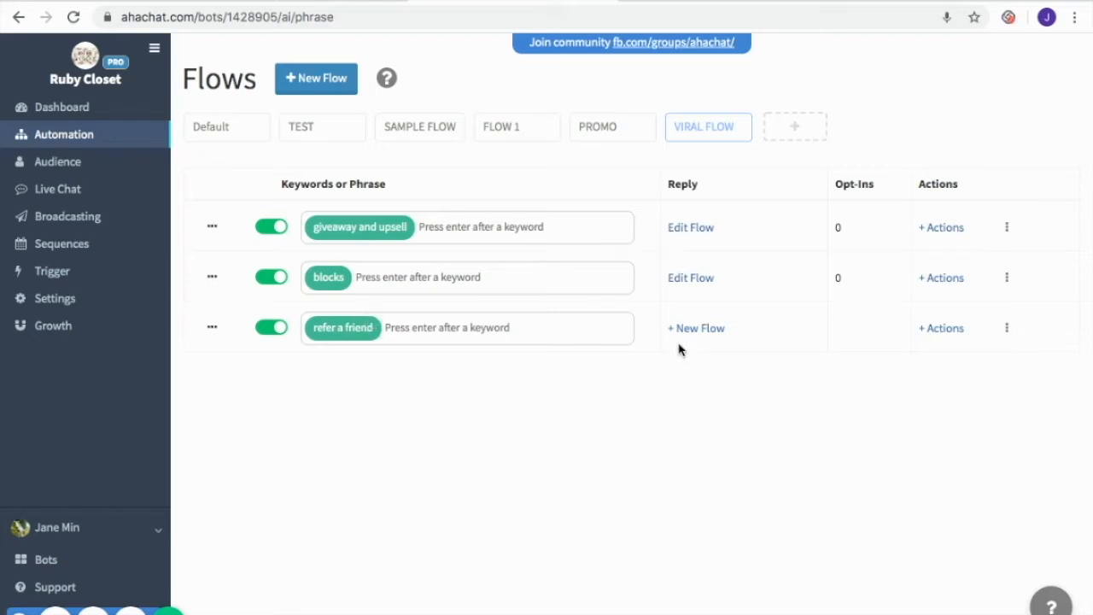
Create a new flow for the 'refer a friend' keyword and add a conversation block, moving it to the canvas centre
click(700, 329)
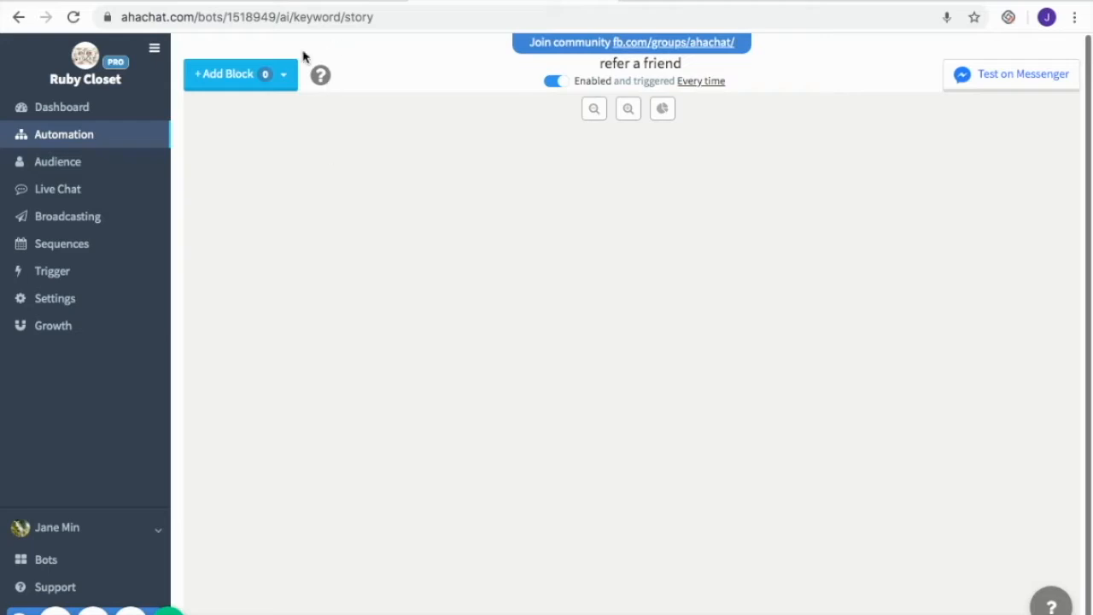
click(254, 83)
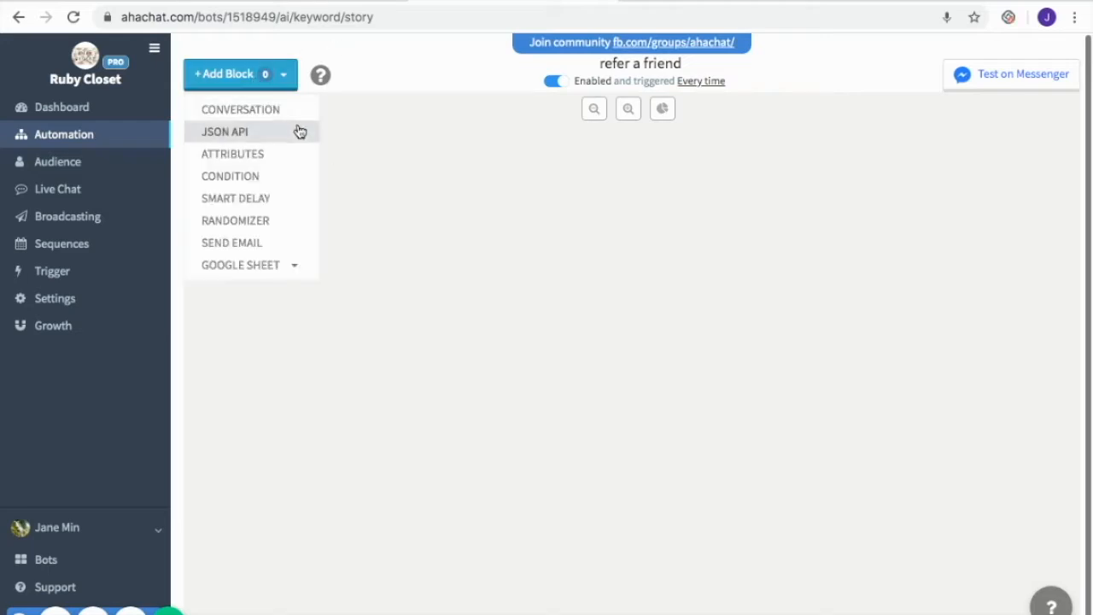
click(276, 111)
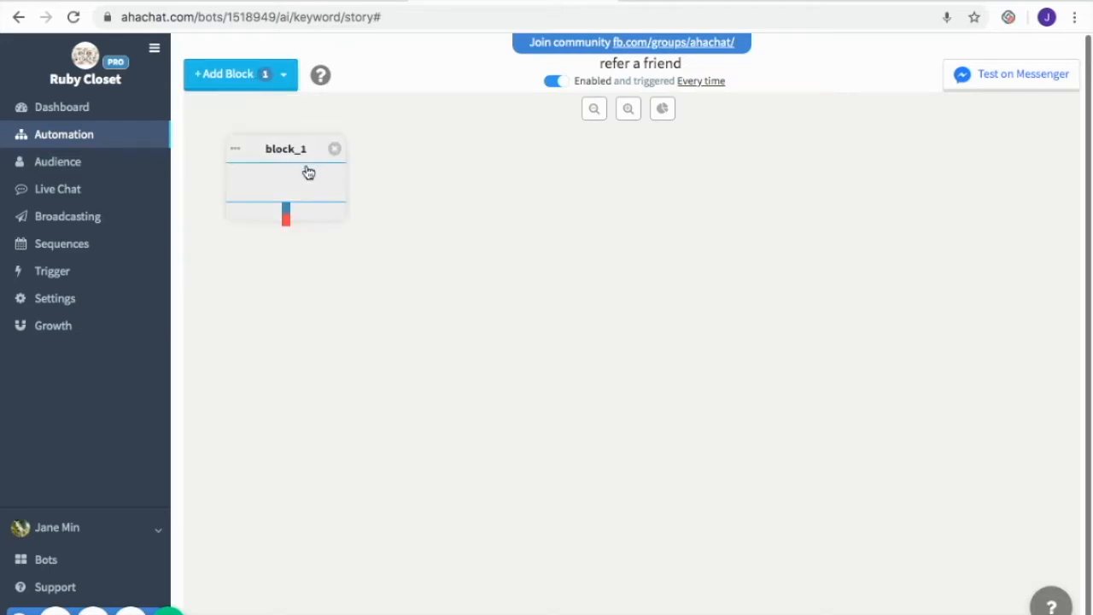
drag(313, 173, 589, 185)
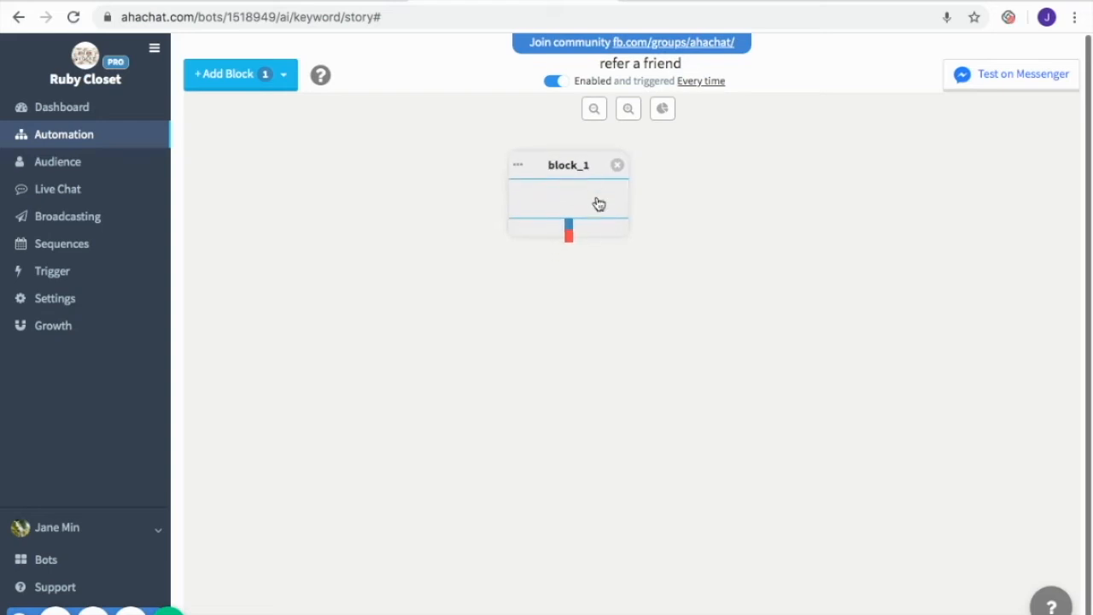
Set up the conversation block as start_message with the promo messages and an 'I Liked the Page' button, and save it
click(580, 201)
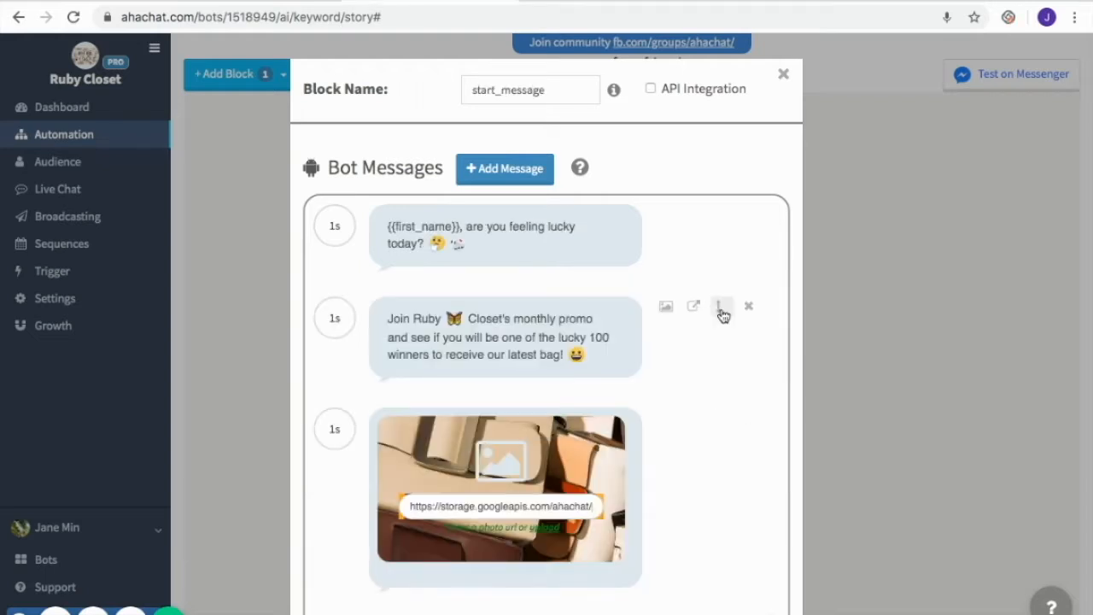
scroll(725, 455, down, 3)
scroll(725, 453, up, 2)
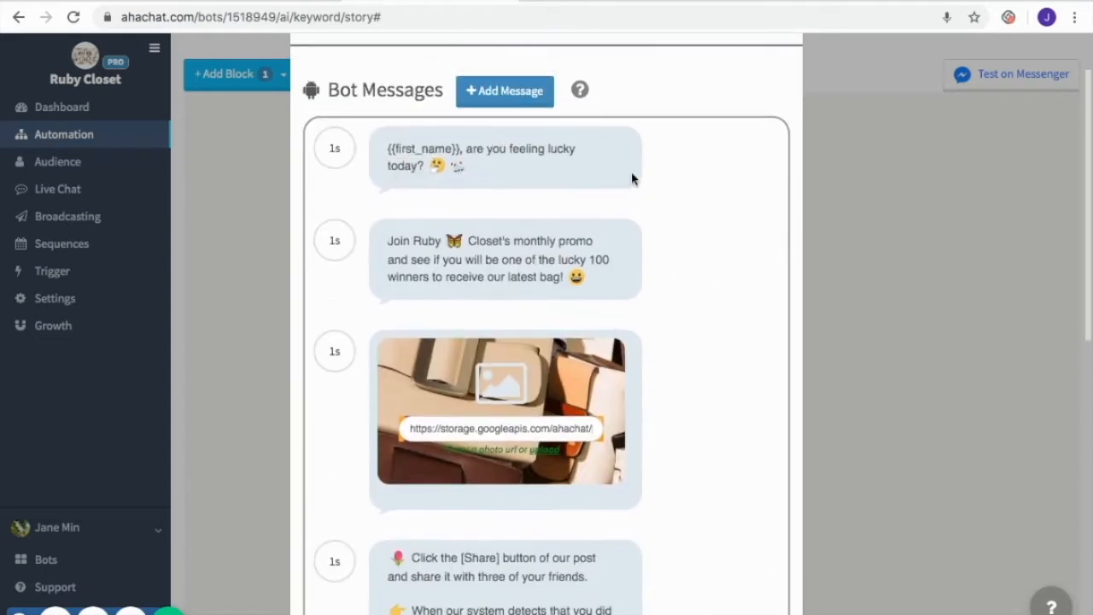
scroll(841, 248, up, 1)
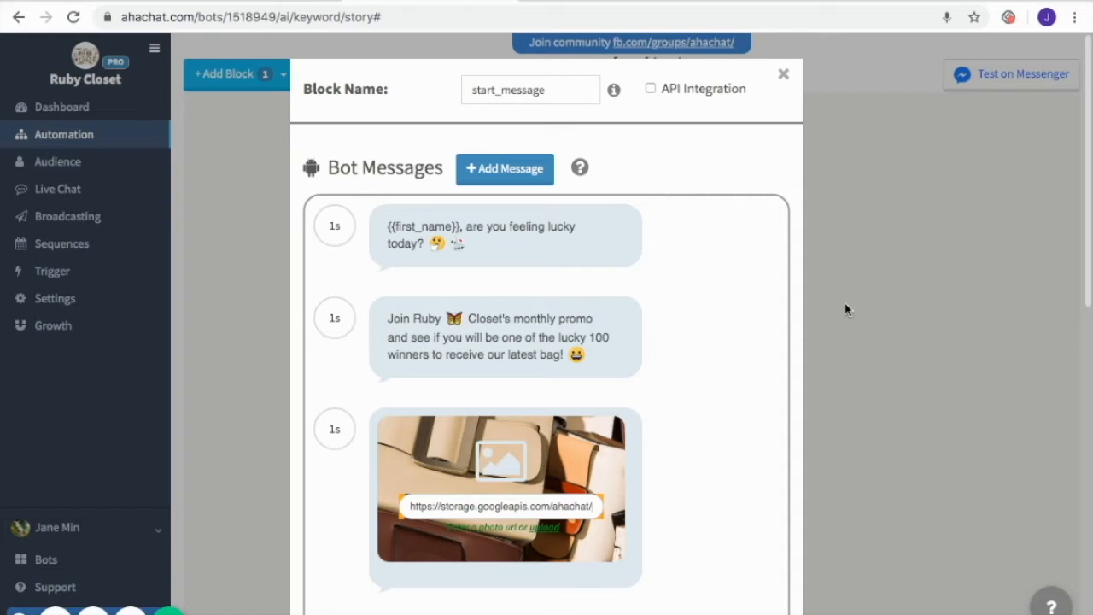
scroll(718, 469, down, 4)
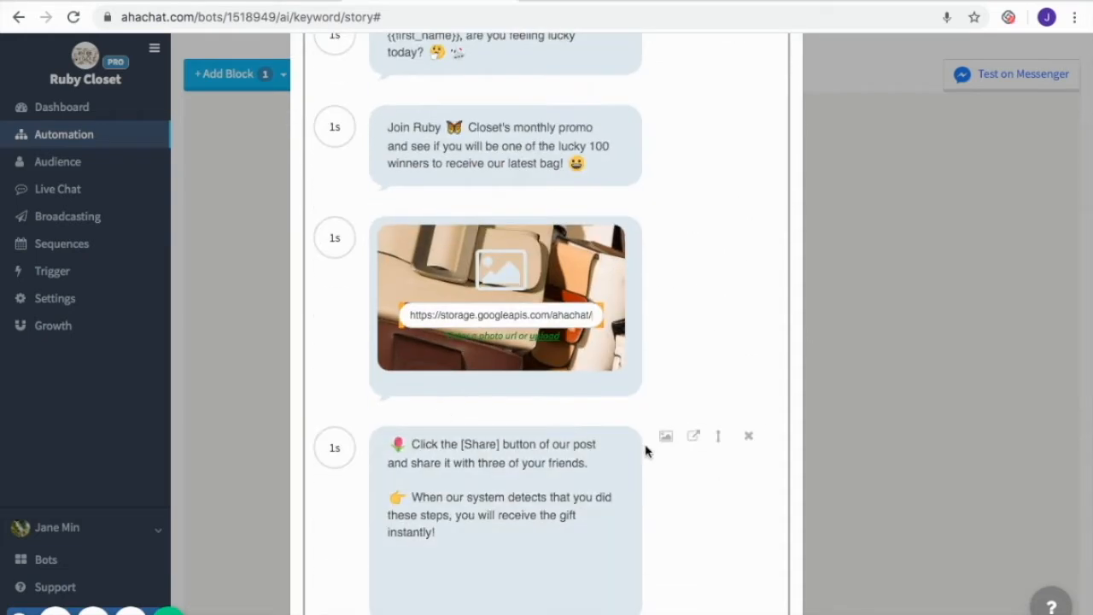
scroll(572, 504, up, 2)
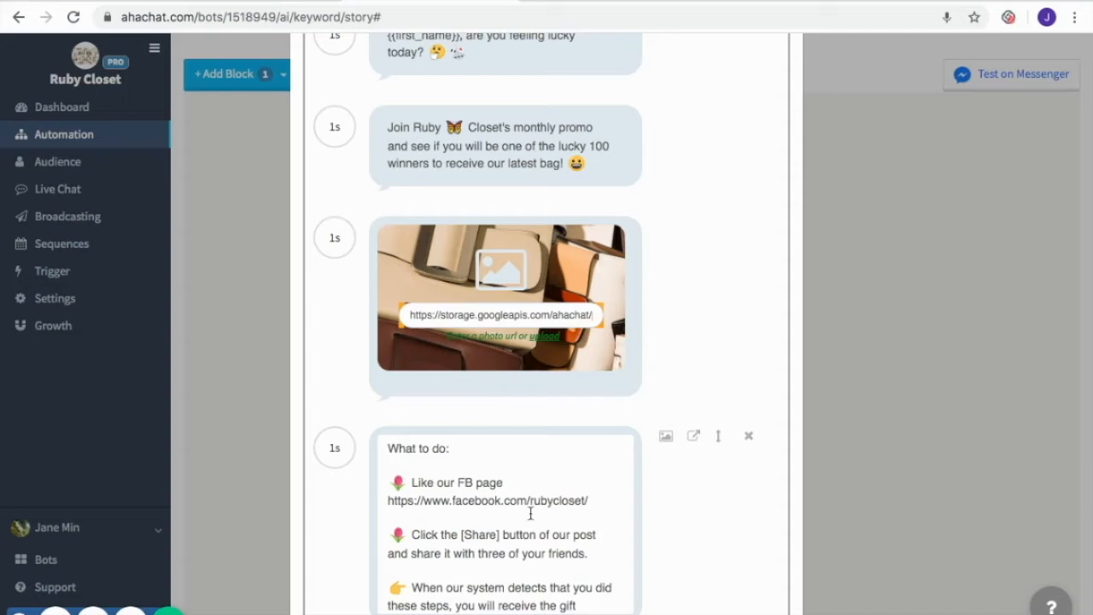
scroll(663, 481, up, 2)
scroll(664, 481, down, 3)
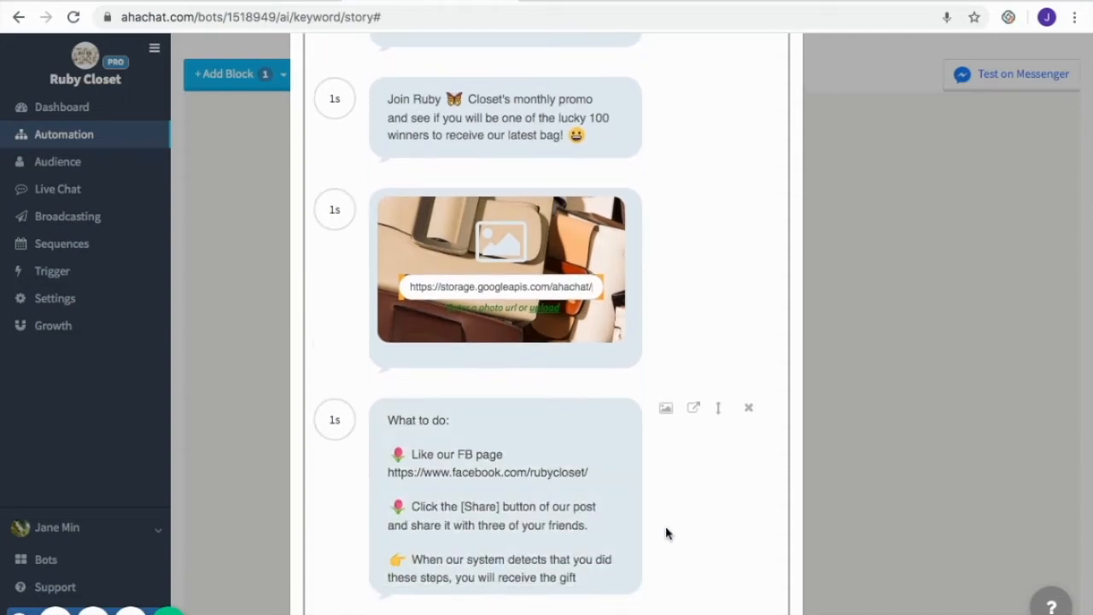
scroll(666, 532, down, 5)
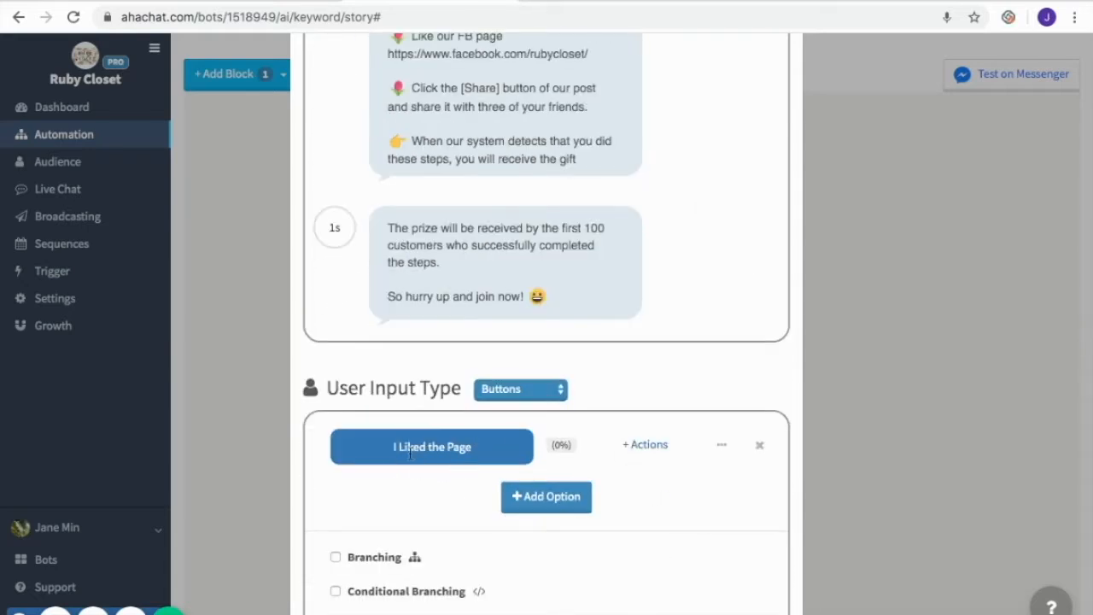
scroll(603, 444, down, 2)
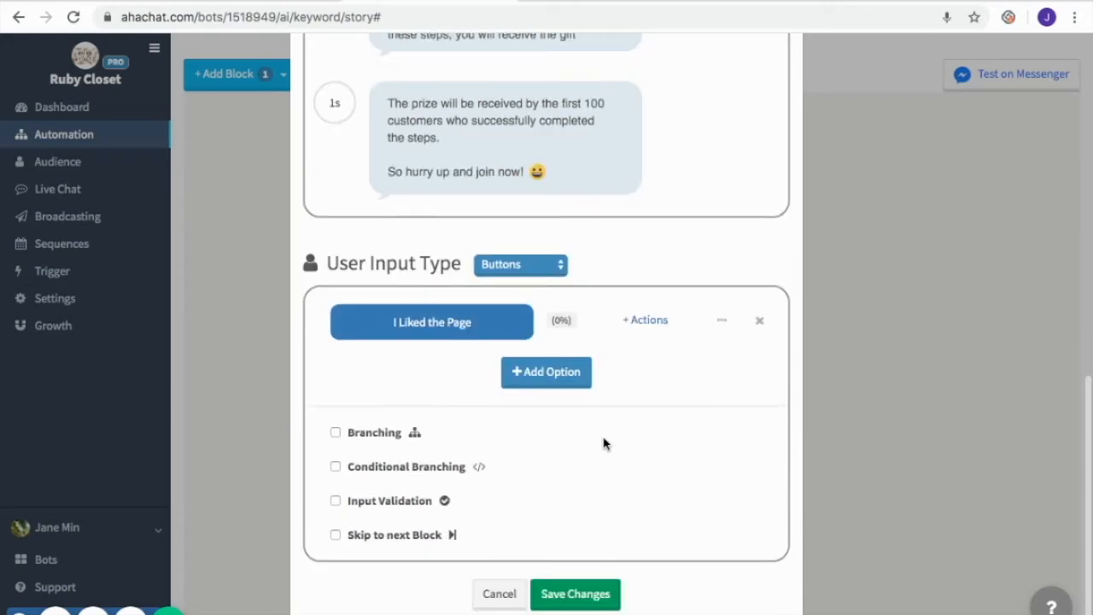
click(589, 594)
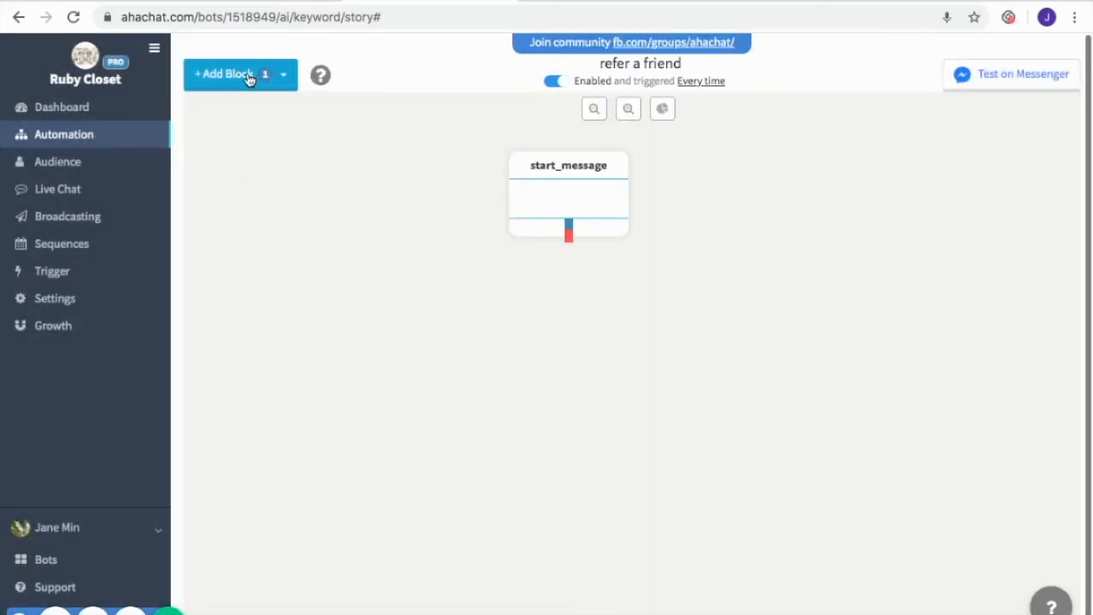
Add a JSON API block and place it below start_message
click(249, 77)
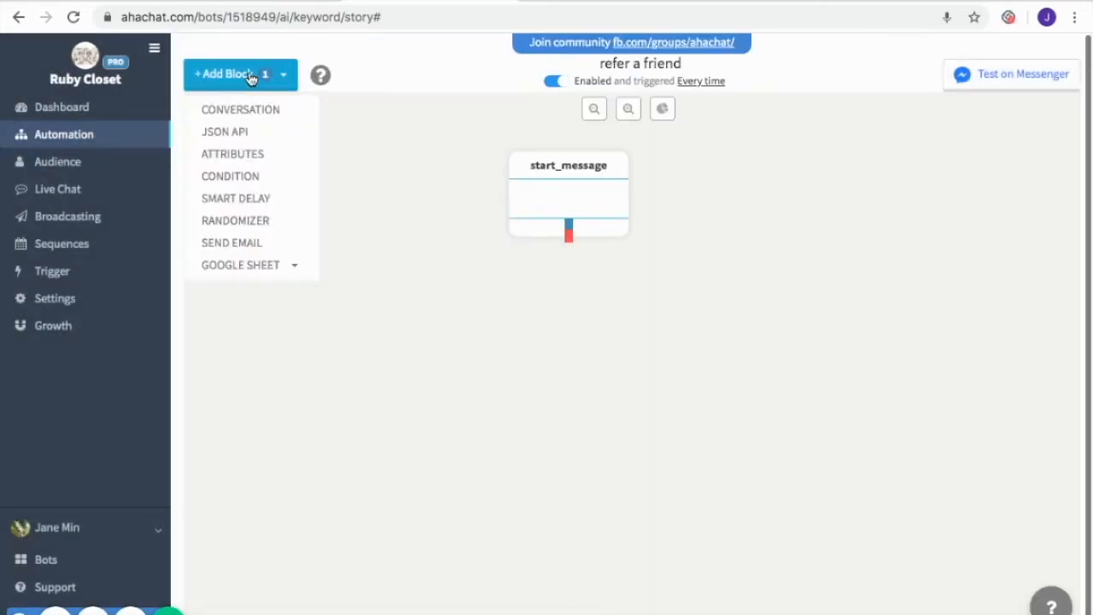
click(243, 133)
drag(325, 173, 591, 303)
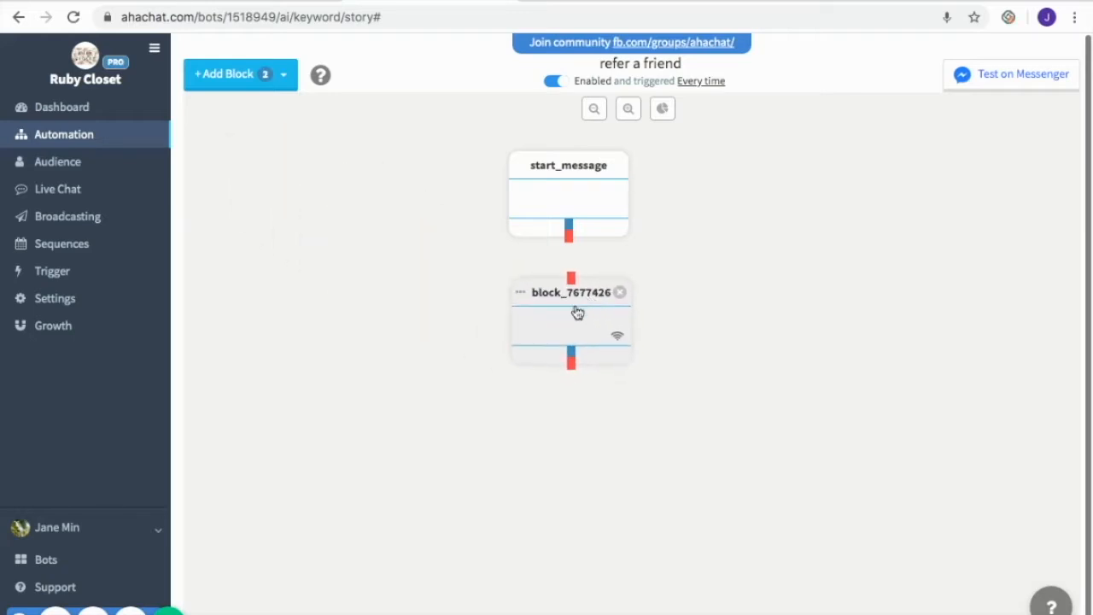
Configure the JSON API block as validate_like with a conditional branch on {{api.check_like.result}} = 1 OR {{likepage}} = 1, and save
click(577, 312)
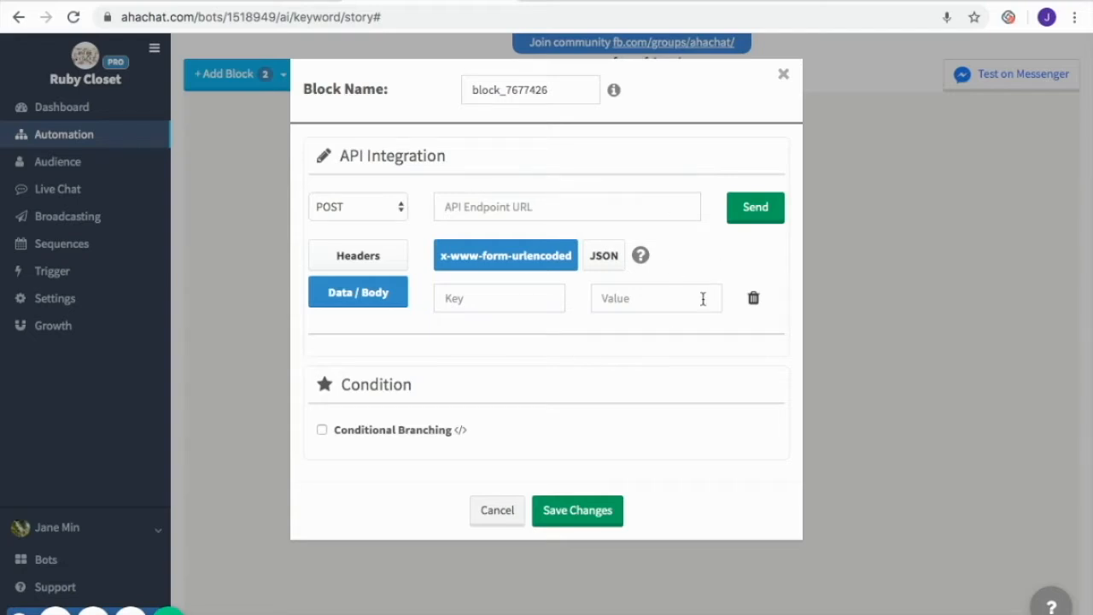
scroll(674, 335, down, 3)
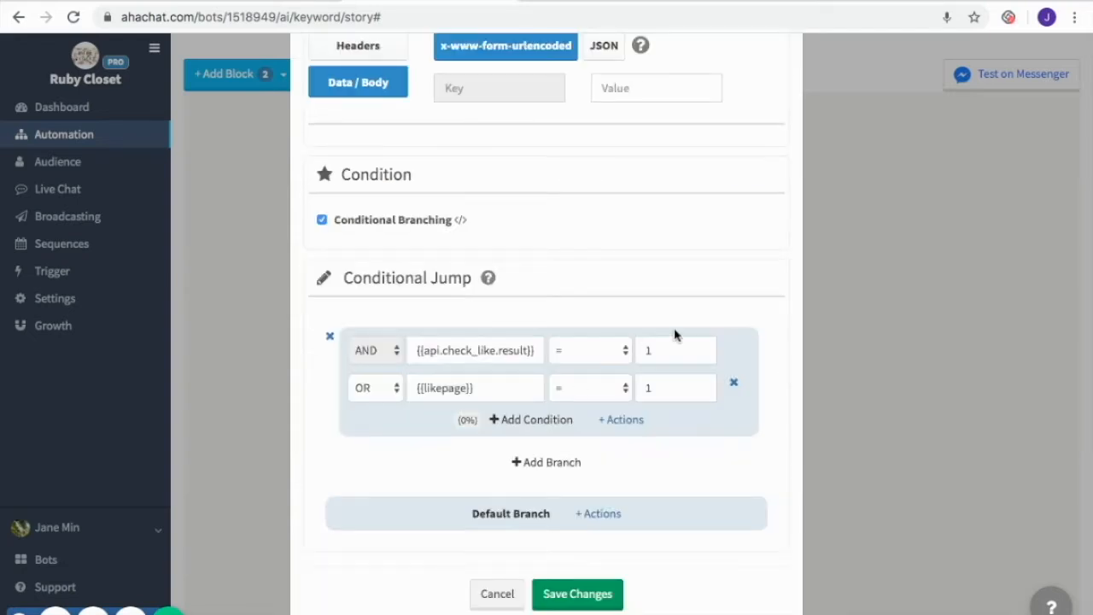
scroll(674, 334, up, 3)
scroll(674, 334, down, 3)
click(577, 602)
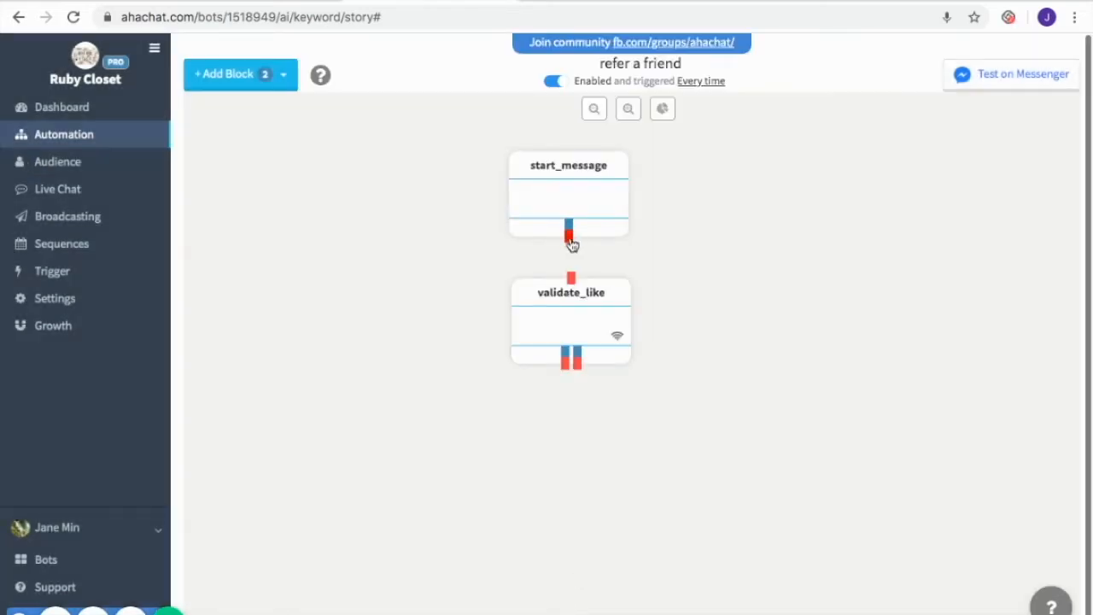
Connect start_message's output to validate_like and nudge validate_like into position
drag(570, 241, 573, 282)
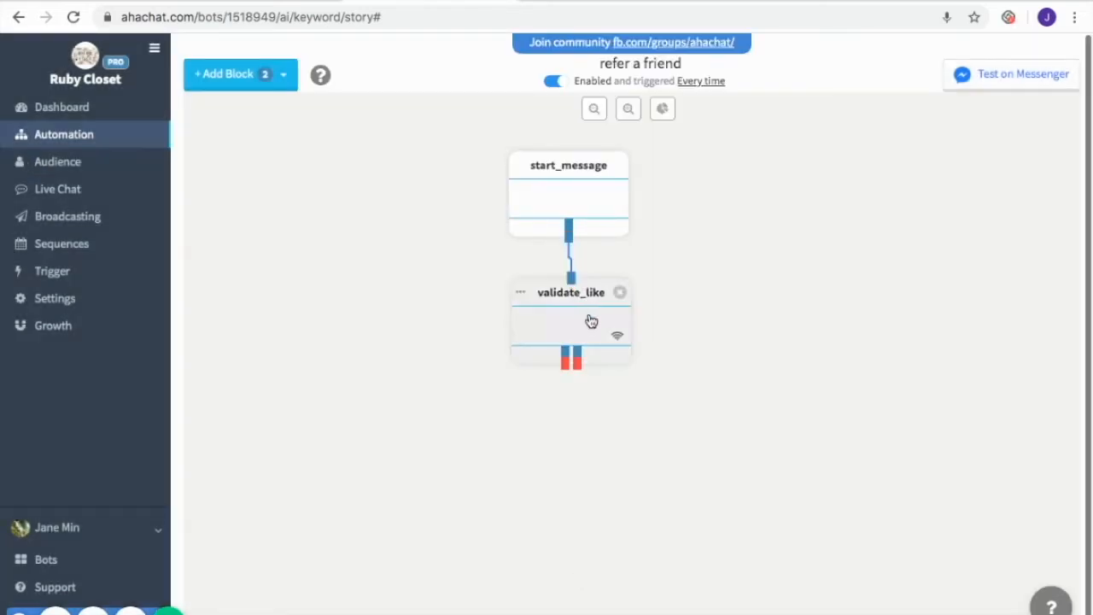
drag(590, 321, 580, 335)
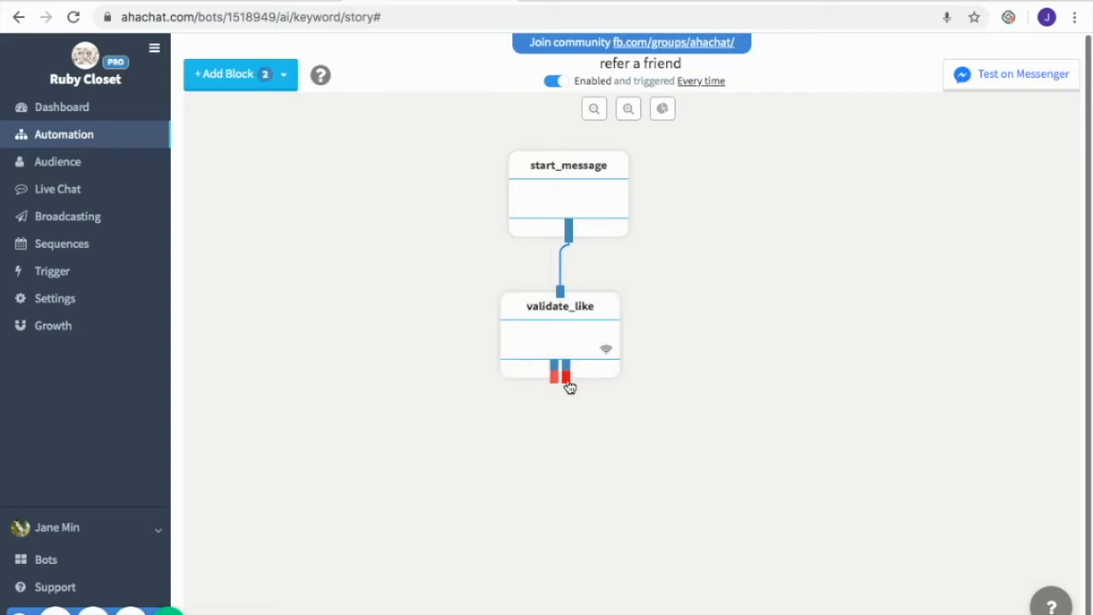
Add two conversation blocks and place them below validate_like, one on each side
click(245, 82)
click(250, 113)
click(261, 85)
click(266, 117)
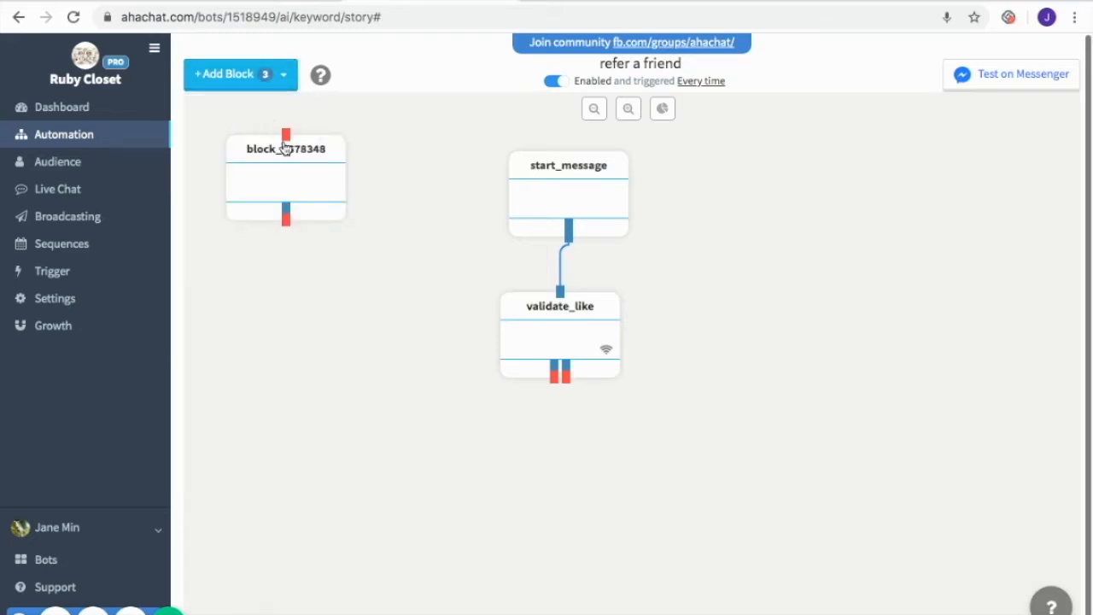
drag(293, 182, 398, 436)
drag(312, 185, 677, 457)
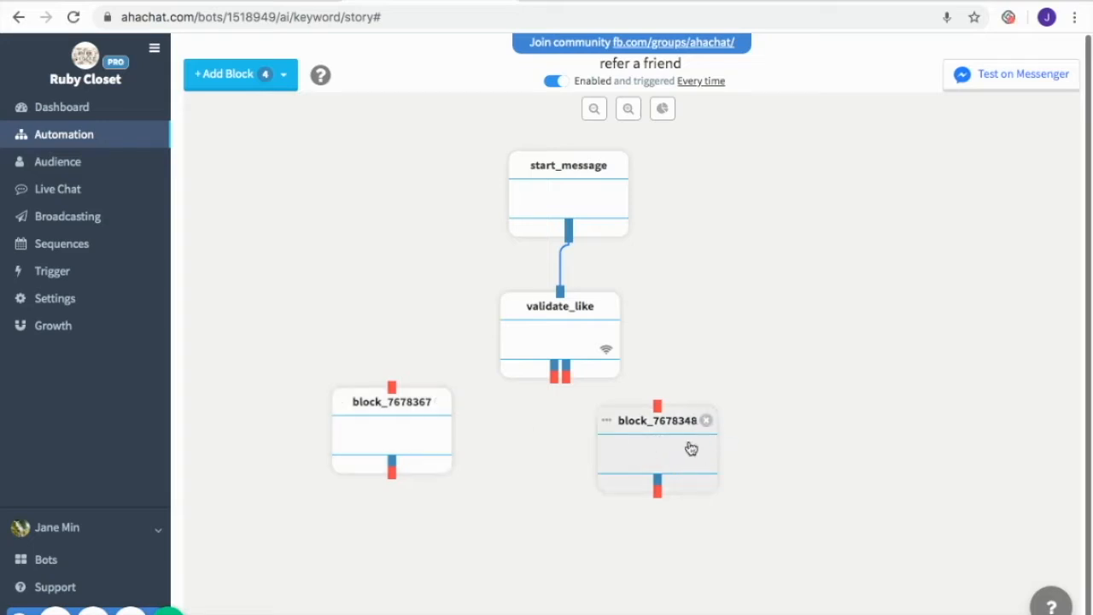
Set up the left block as like_yes with a share-prompt message and a Trendy Bags Promo card with a Share button, and save
click(400, 443)
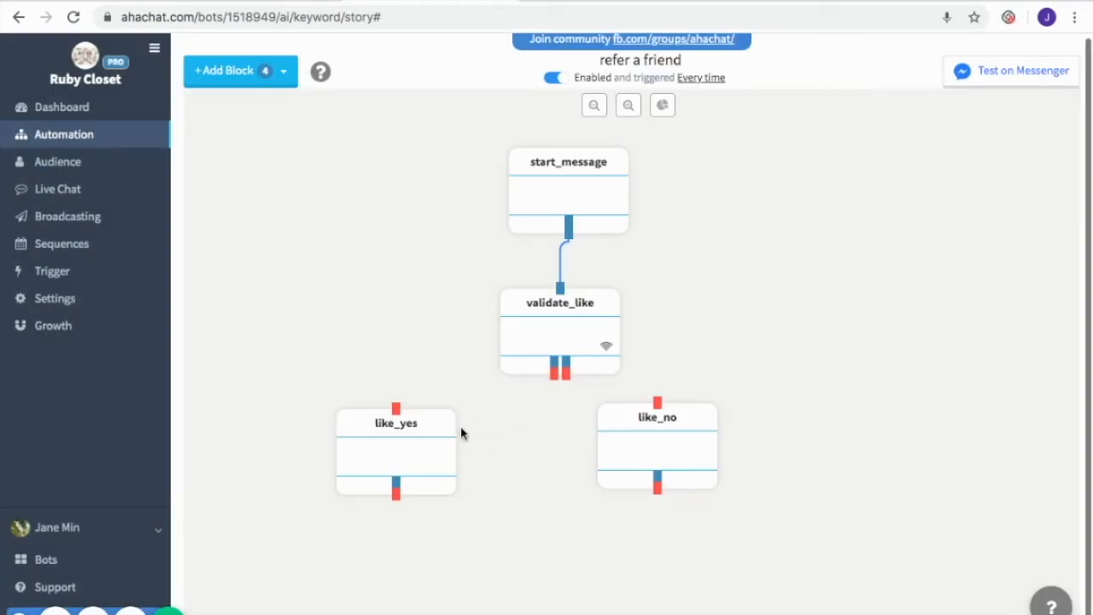
click(418, 440)
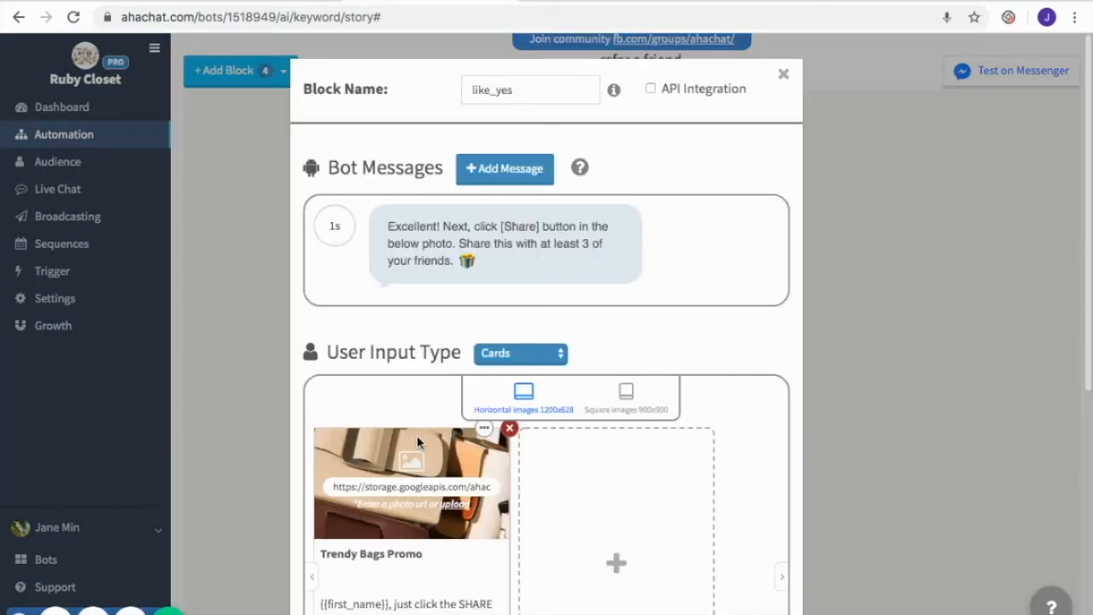
scroll(570, 374, down, 1)
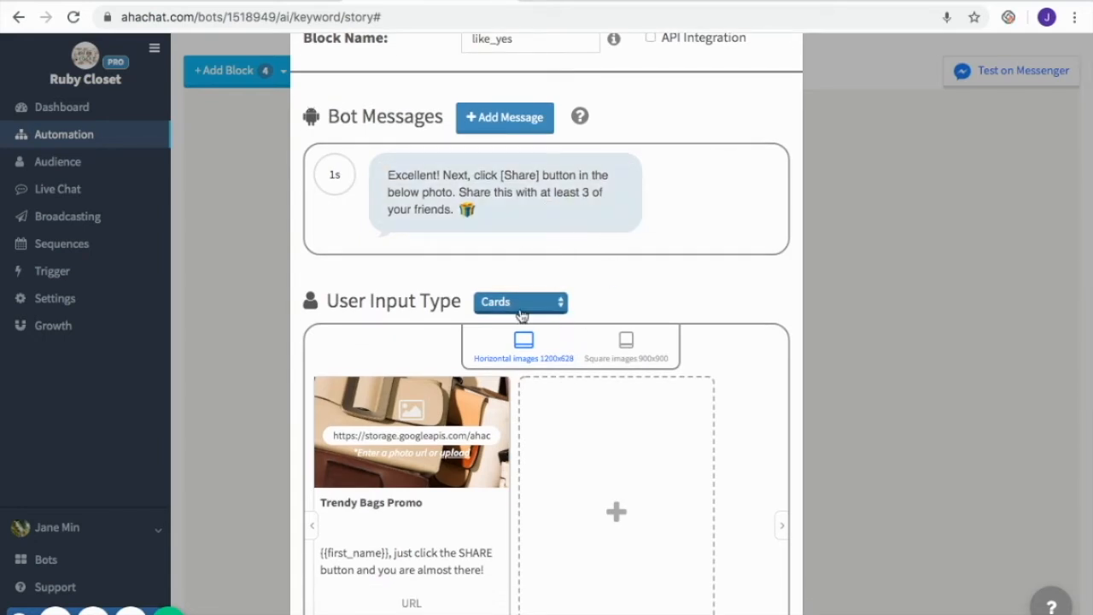
scroll(585, 337, down, 2)
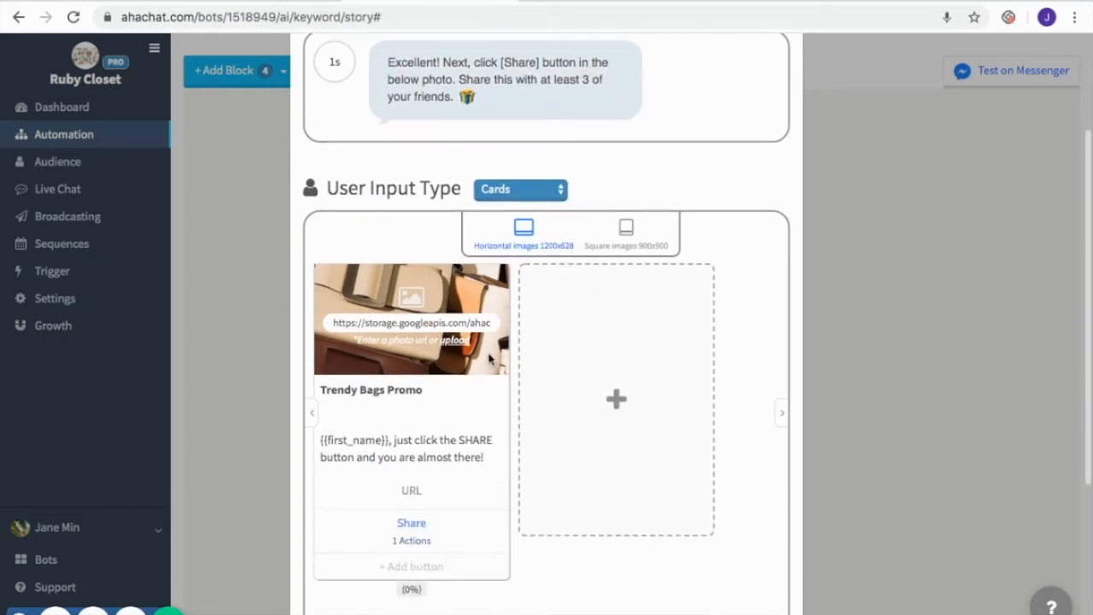
scroll(484, 350, down, 2)
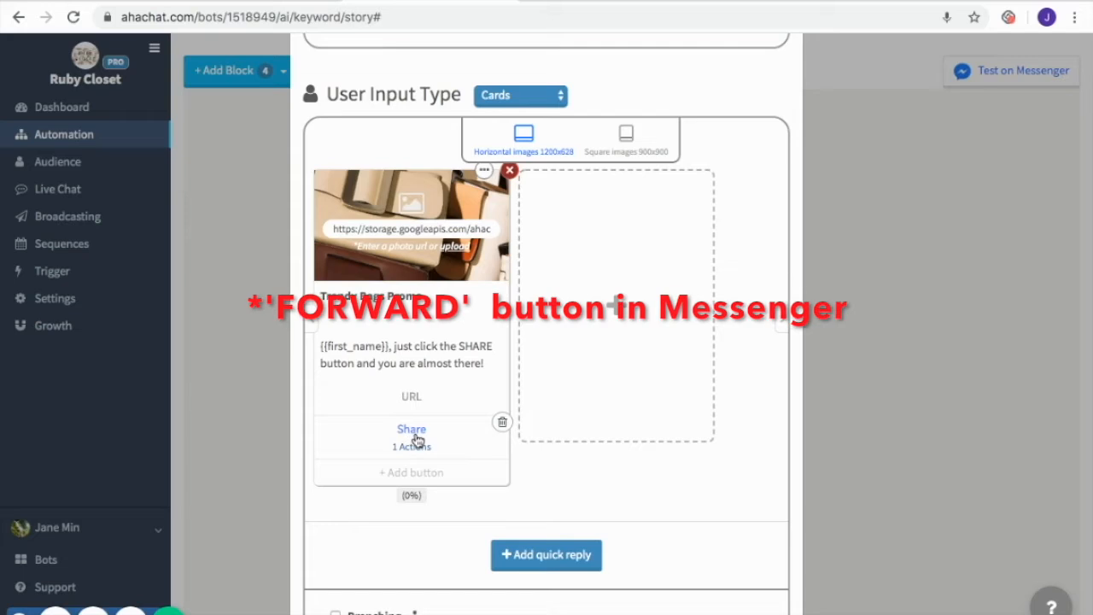
scroll(482, 434, down, 2)
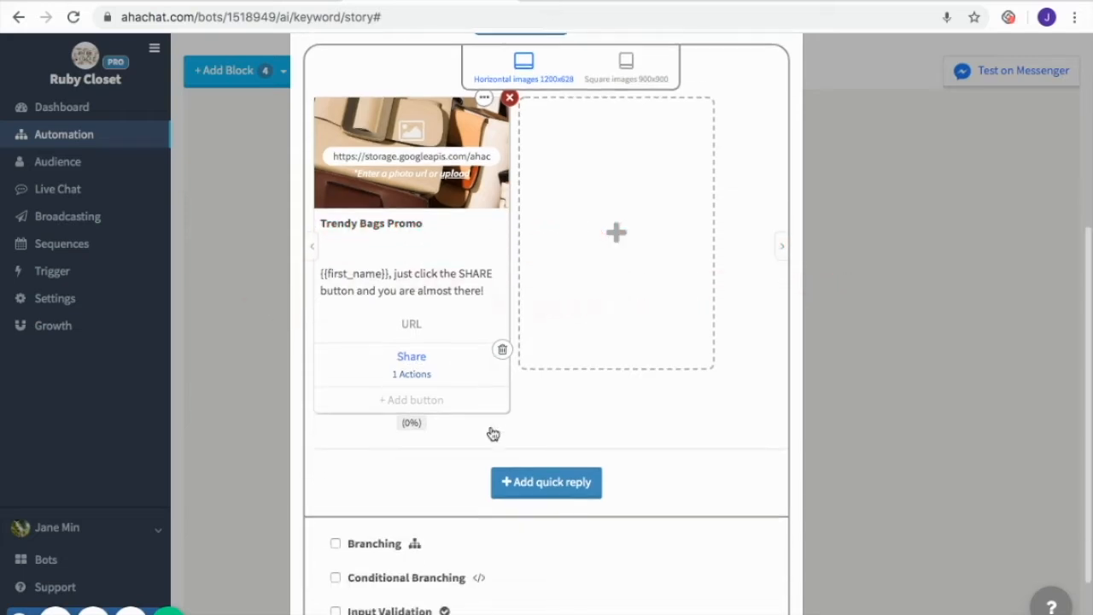
click(413, 375)
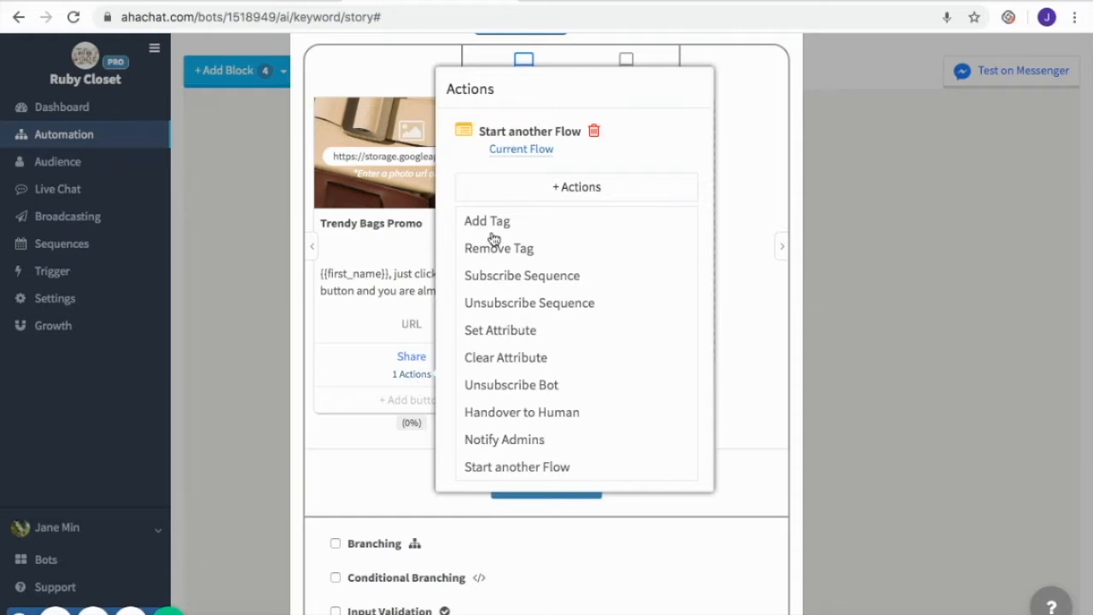
click(392, 473)
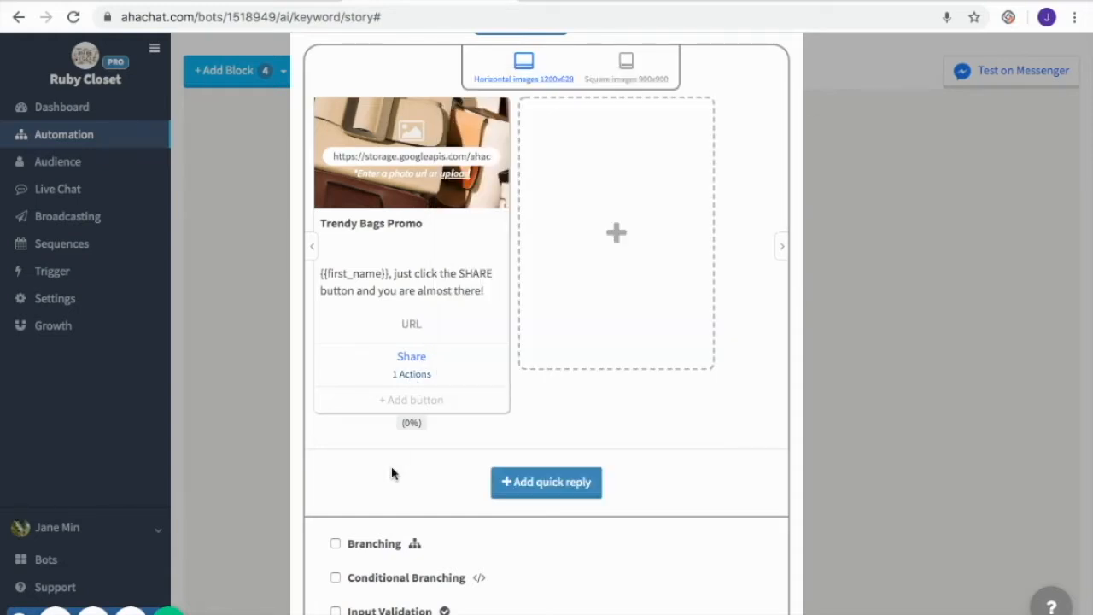
scroll(563, 443, down, 2)
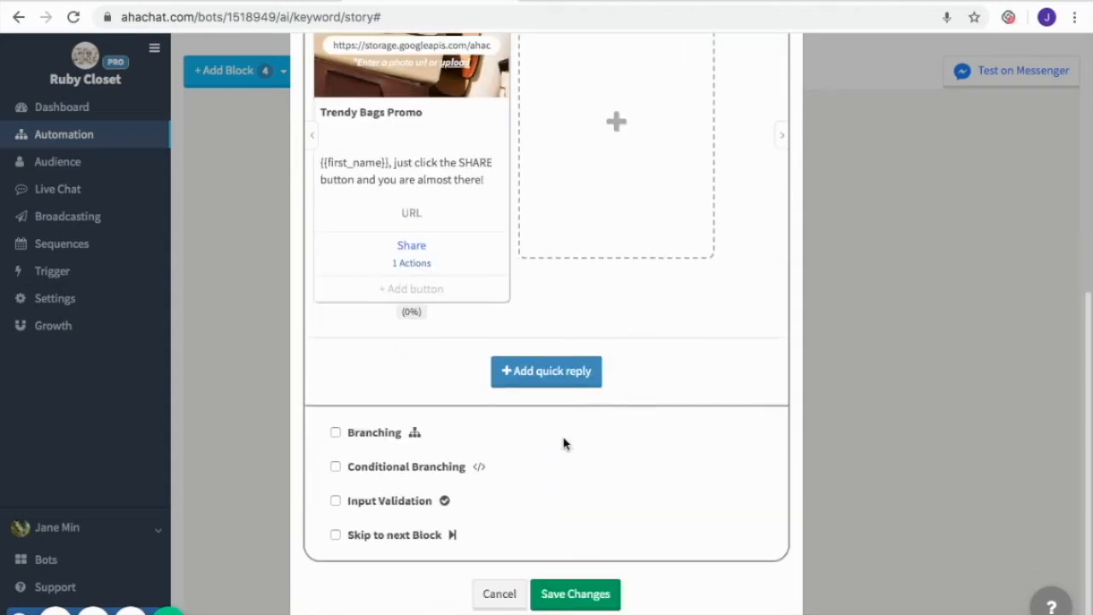
click(584, 592)
Set up the right block as like_no with a like-the-page reminder and an 'Okay, I did it' button, and save
click(657, 437)
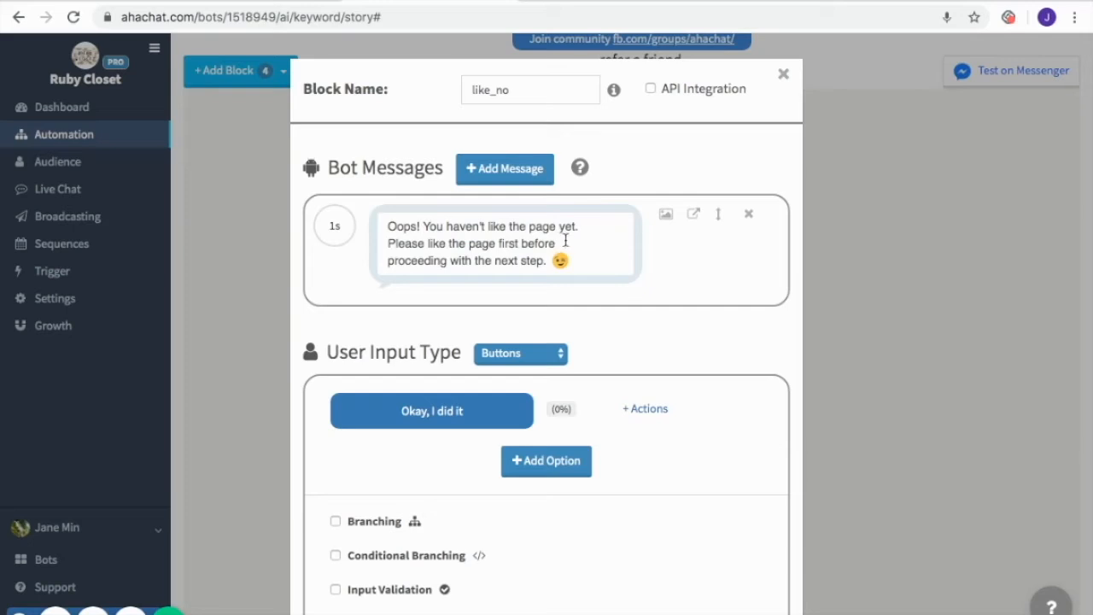
scroll(589, 420, down, 1)
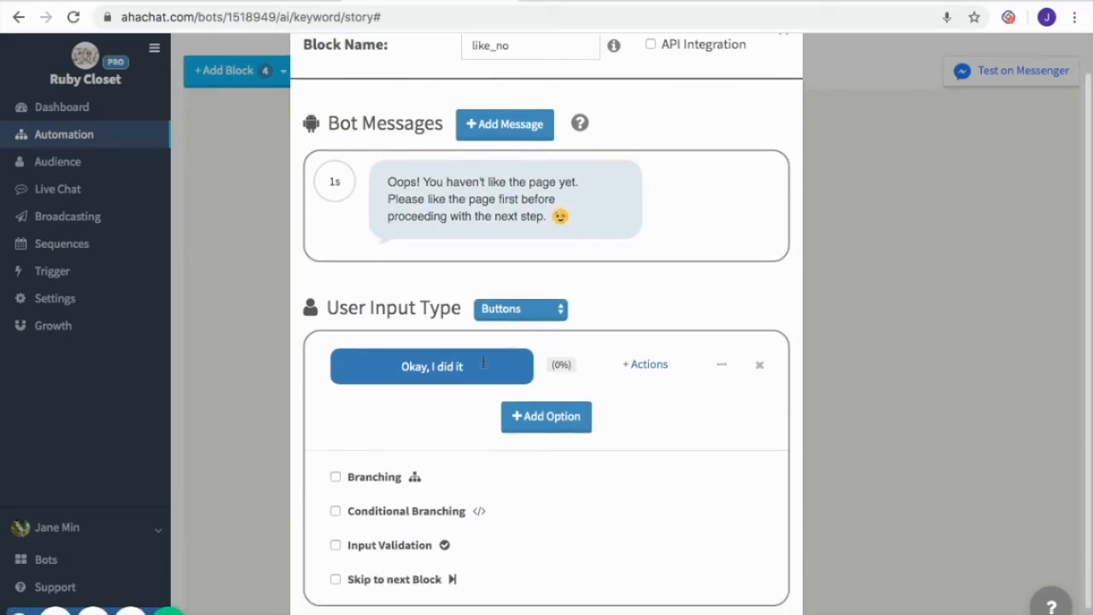
scroll(621, 359, down, 1)
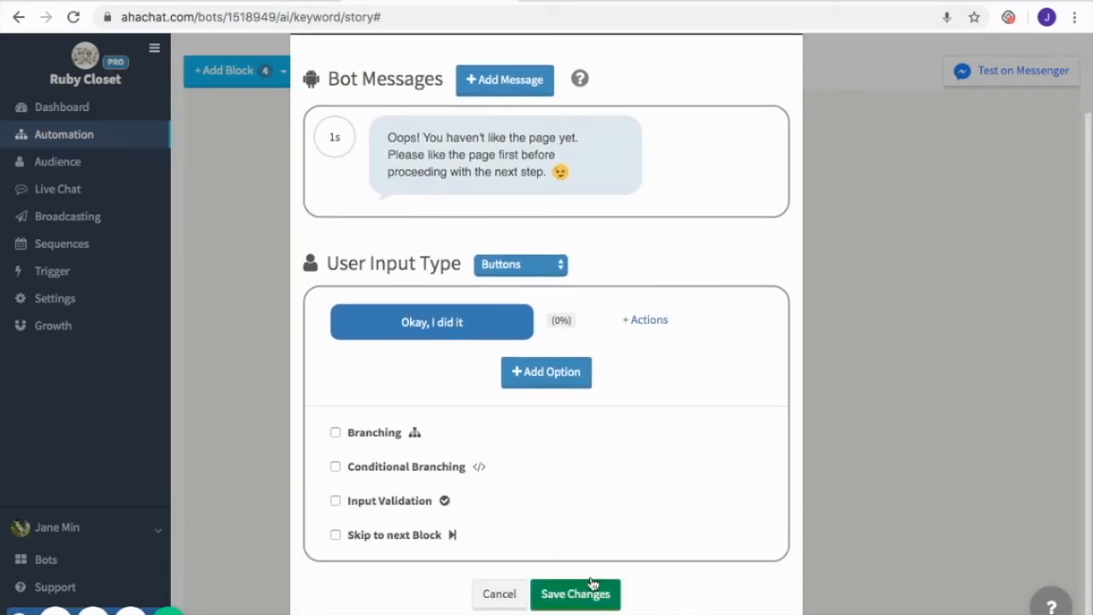
click(586, 590)
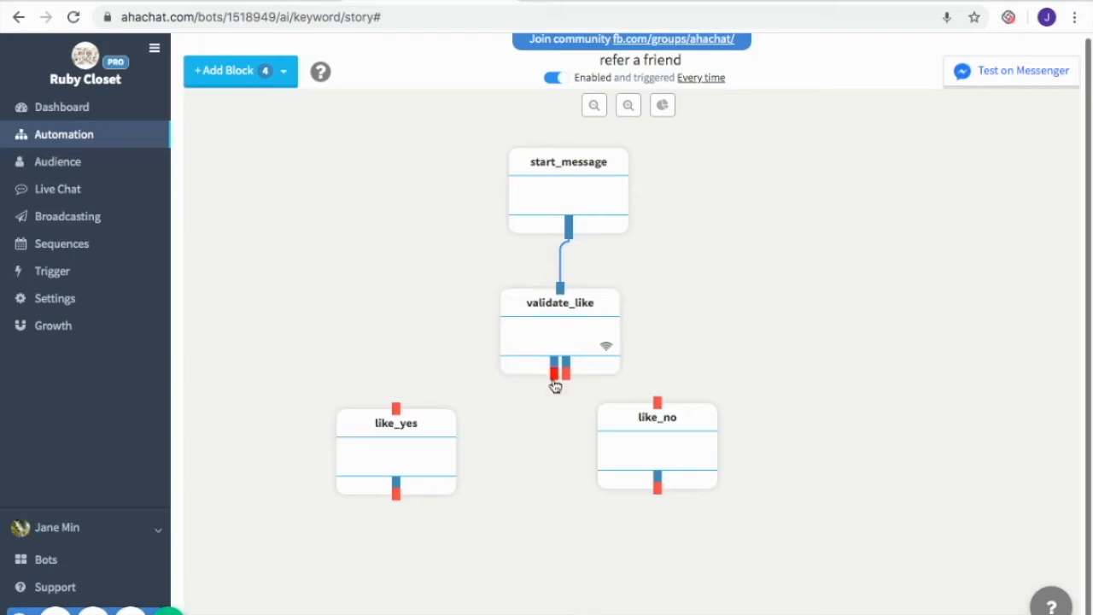
Wire validate_like's two outputs to like_yes and like_no, and loop like_no's output back into validate_like
drag(556, 382, 395, 408)
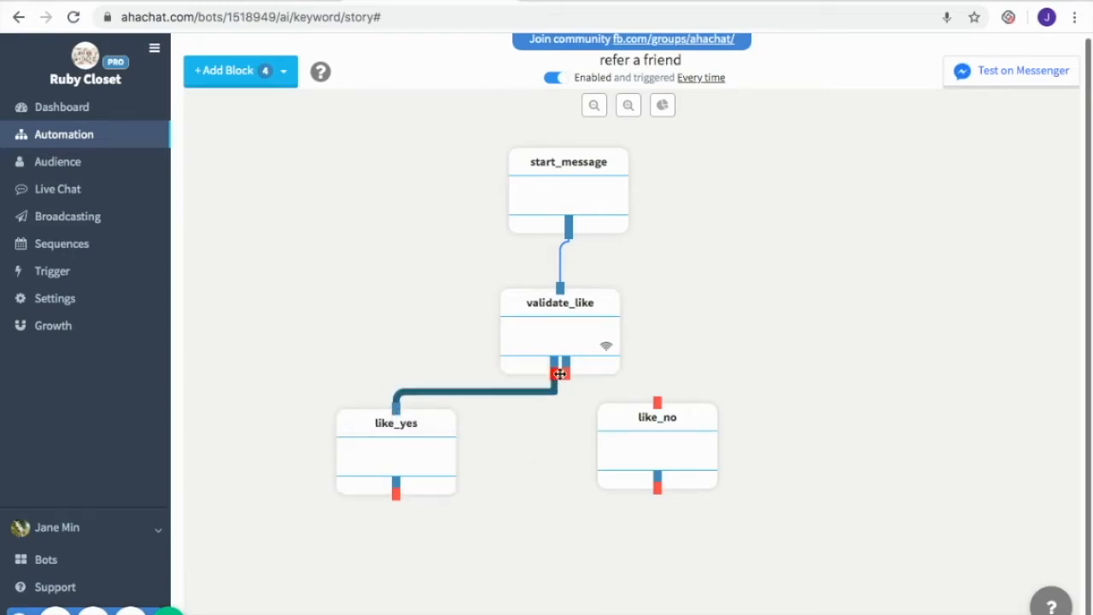
drag(567, 378, 659, 414)
drag(454, 455, 499, 453)
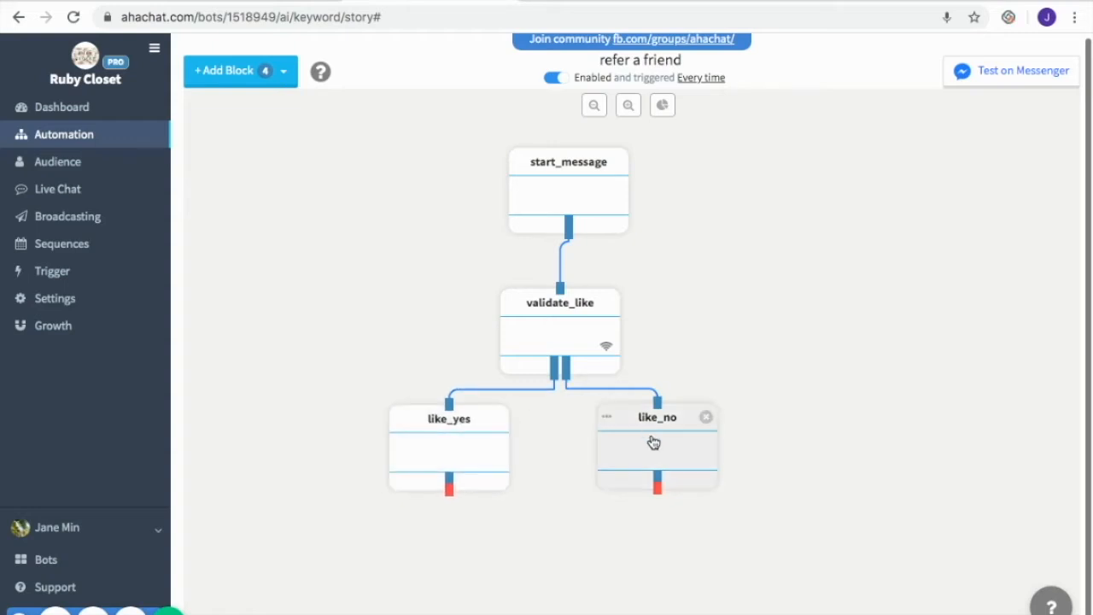
mouse_move(657, 485)
mouse_down()
mouse_move(751, 495)
mouse_move(704, 269)
mouse_move(617, 256)
mouse_move(562, 290)
mouse_up()
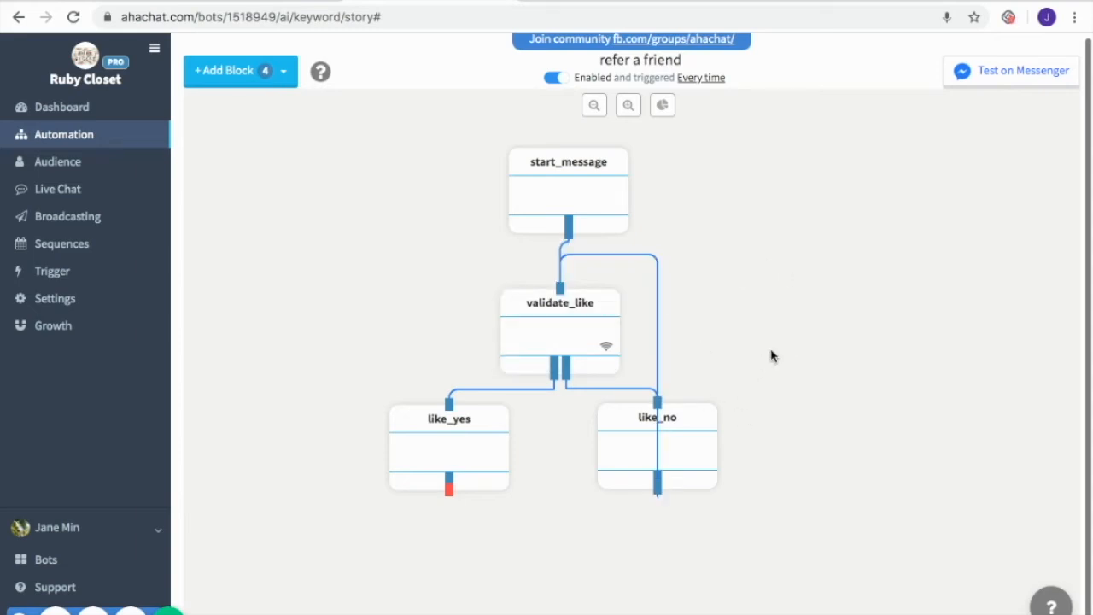
Add a Smart Delay block named 10m_delay with a 10-minute delay and a {{damoi}} < 1 jump, and link like_yes to it
click(243, 73)
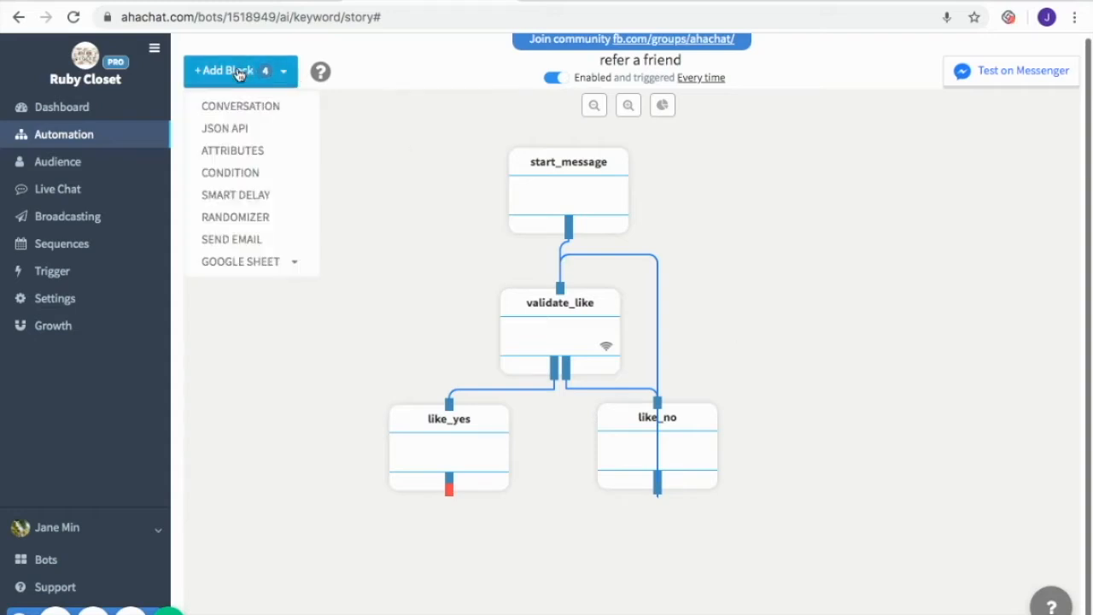
click(285, 194)
drag(307, 176, 369, 572)
scroll(445, 385, down, 1)
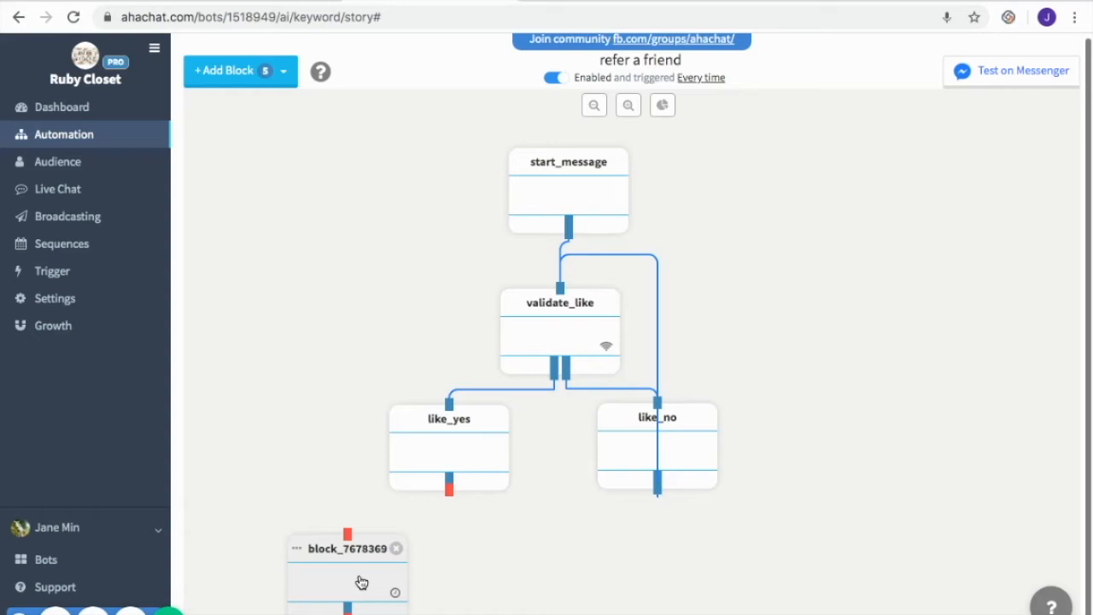
click(361, 581)
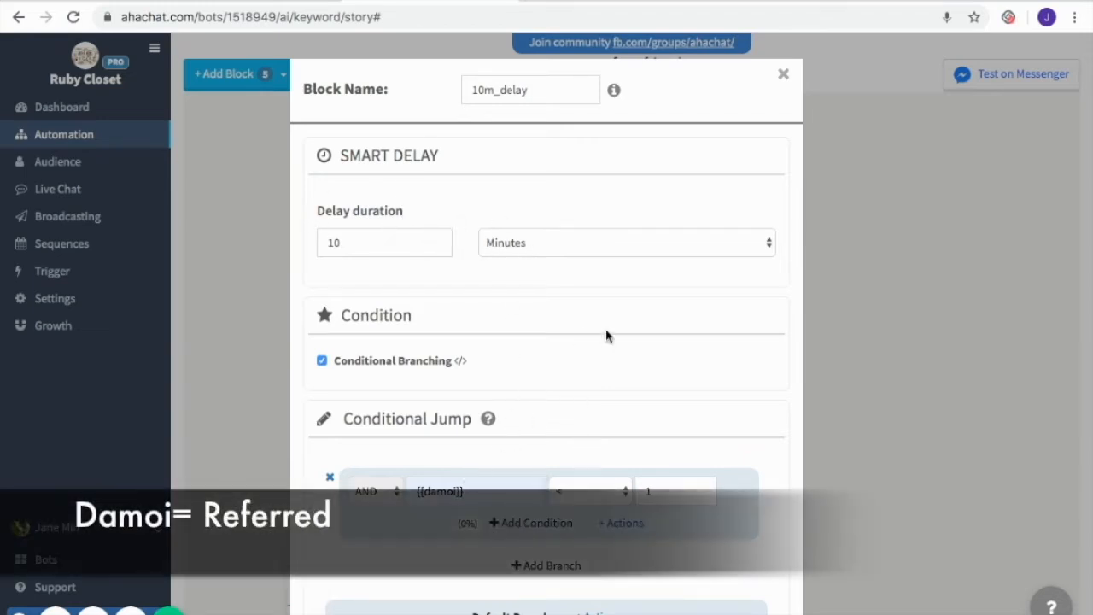
scroll(693, 387, down, 1)
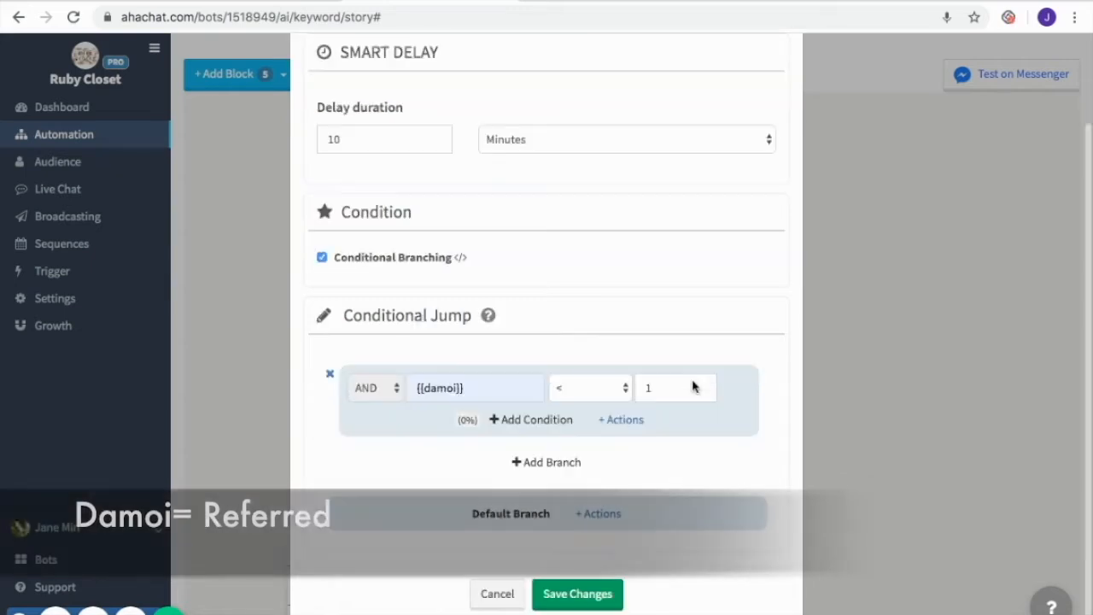
click(587, 604)
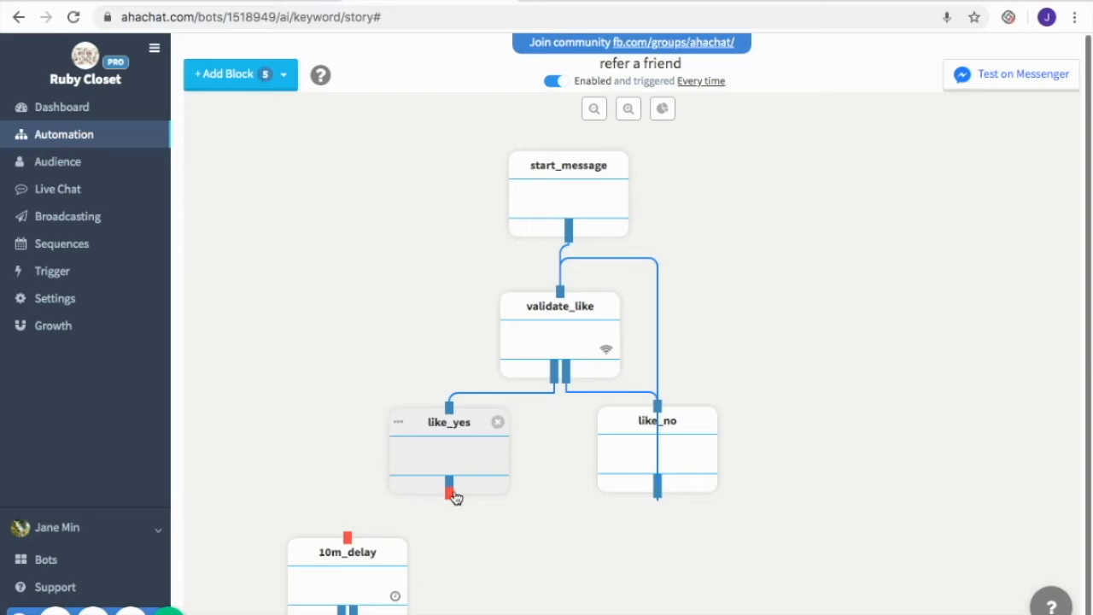
mouse_move(449, 497)
mouse_down()
mouse_move(348, 519)
mouse_move(348, 538)
mouse_up()
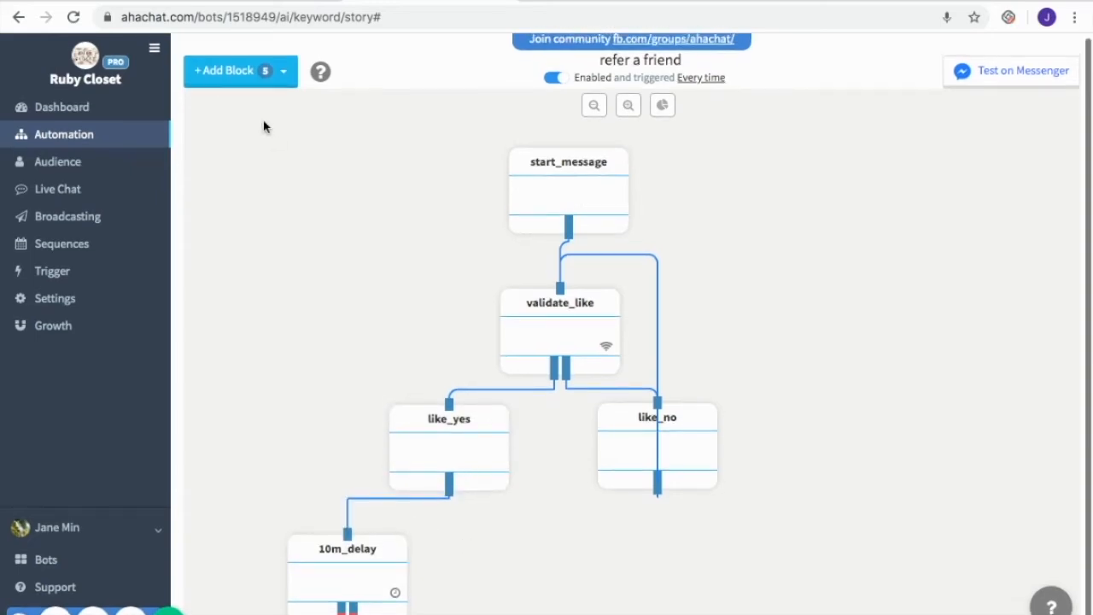
Add an Attributes block named check_share setting referred to {{referred}}+1, with branches for {{referred}} < 1 and = 1
click(273, 75)
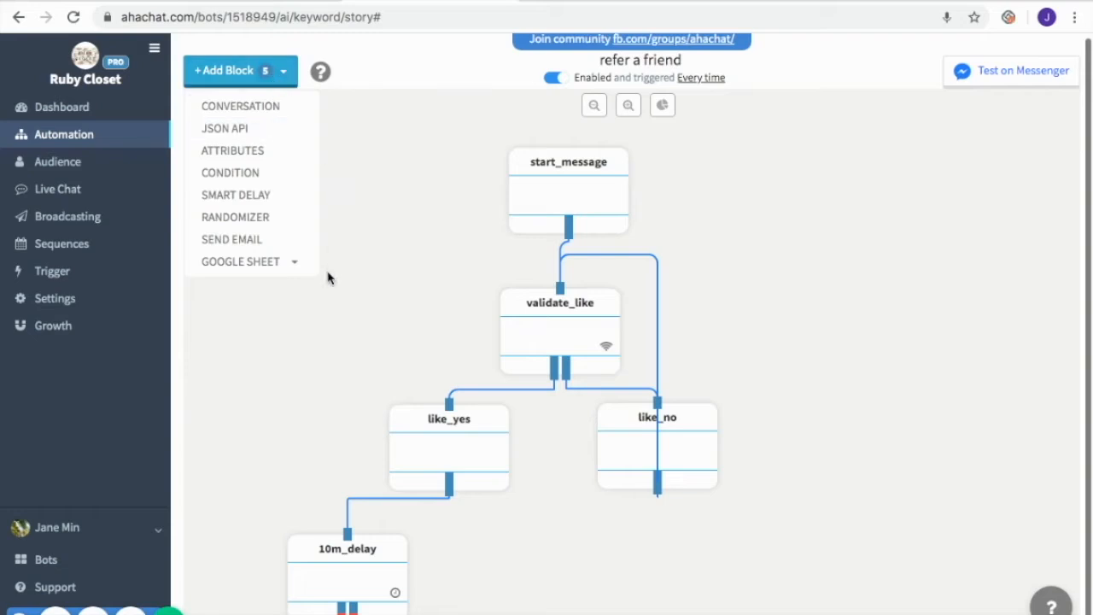
click(278, 162)
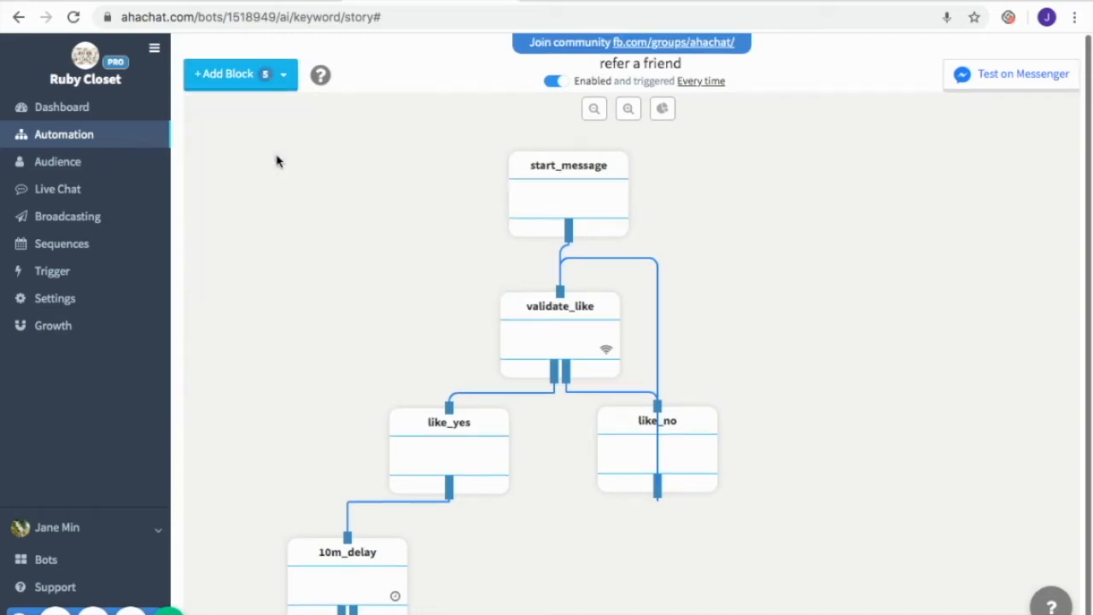
drag(275, 190, 702, 585)
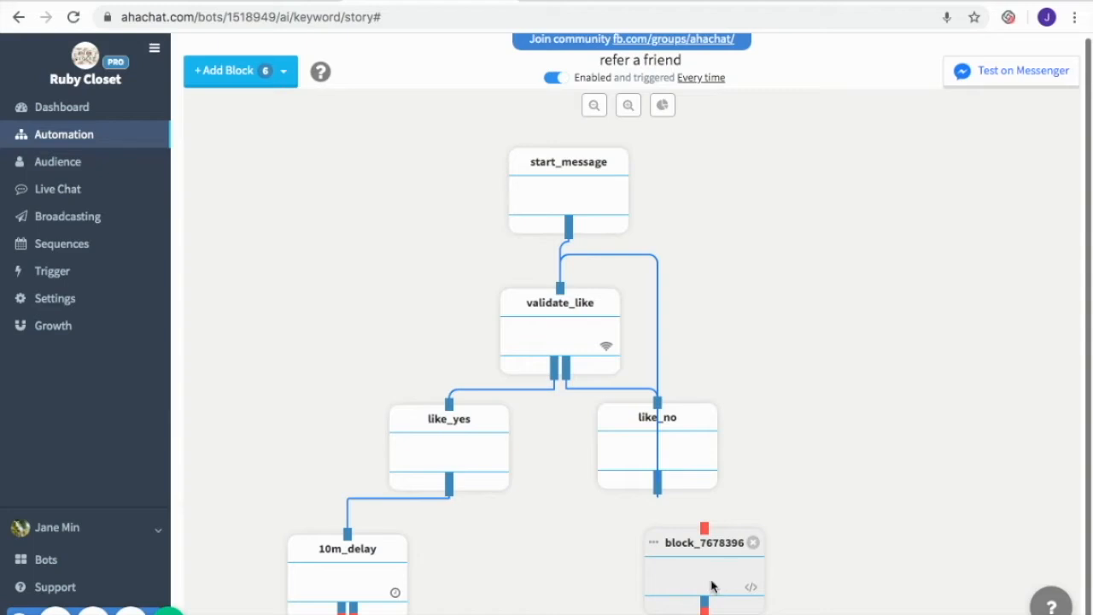
click(714, 587)
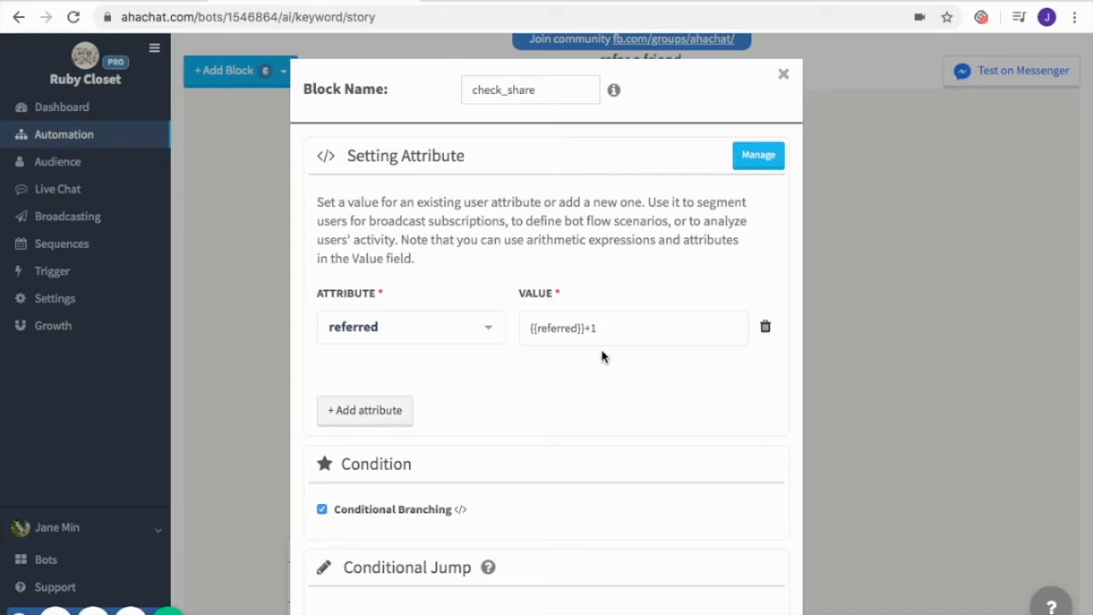
scroll(741, 443, down, 4)
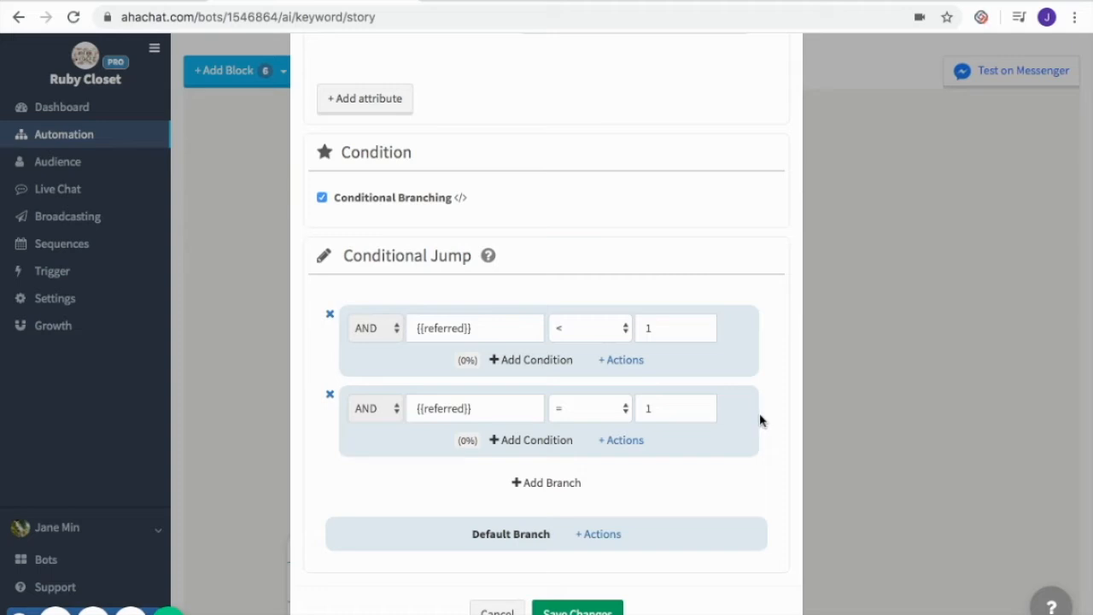
scroll(759, 419, down, 1)
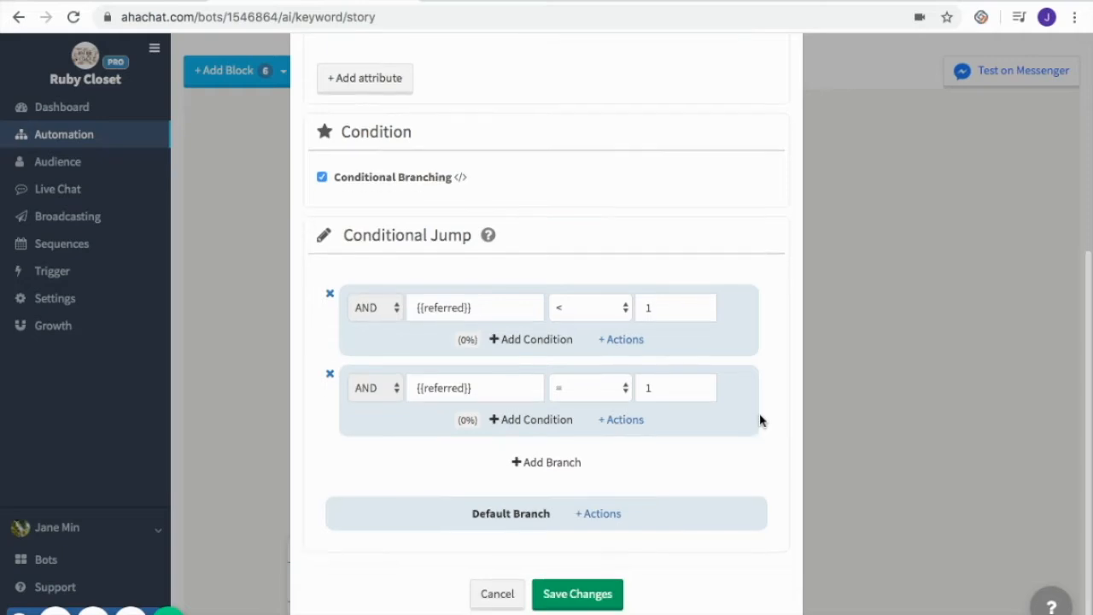
scroll(759, 419, up, 1)
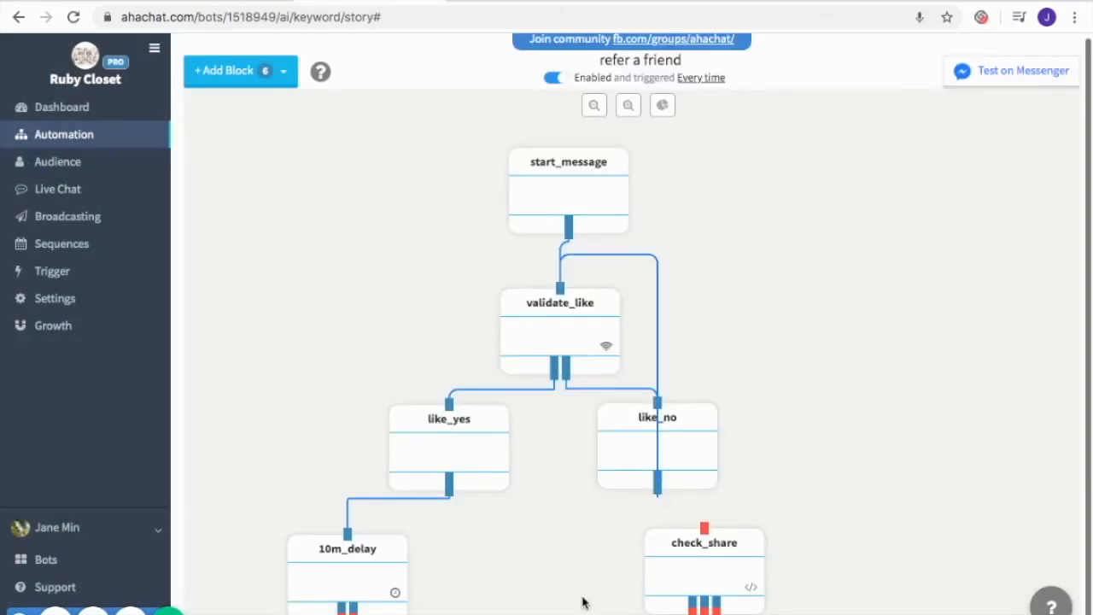
Add two conversation blocks and place them at the bottom of the flow, below 10m_delay and check_share
click(260, 73)
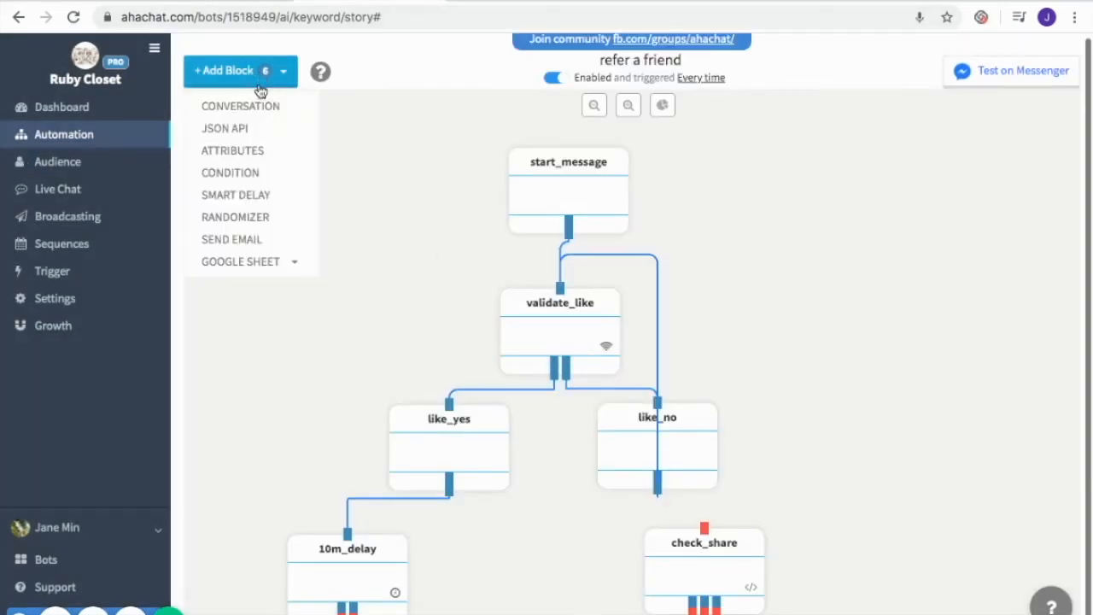
click(262, 105)
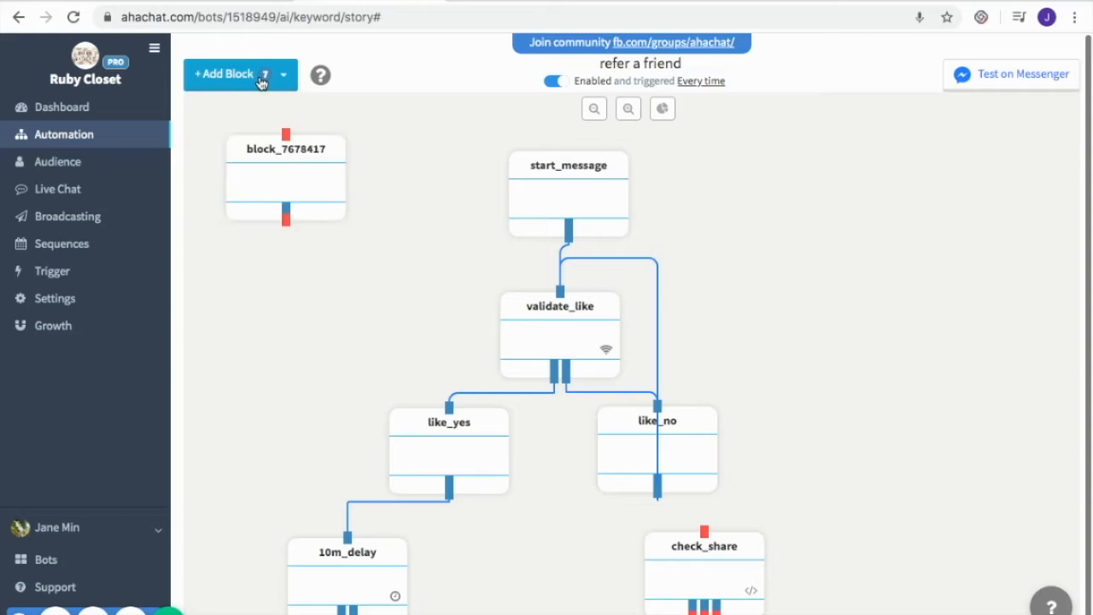
click(258, 74)
click(268, 110)
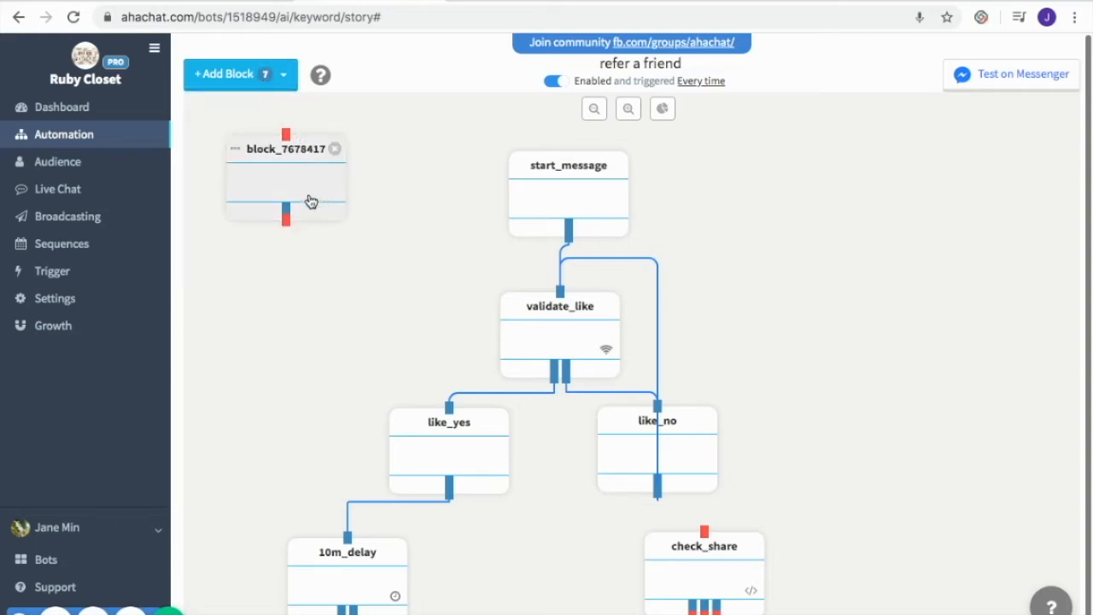
drag(302, 192, 581, 580)
drag(299, 147, 360, 525)
drag(561, 566, 566, 610)
drag(617, 585, 730, 614)
drag(307, 468, 470, 610)
scroll(624, 417, down, 1)
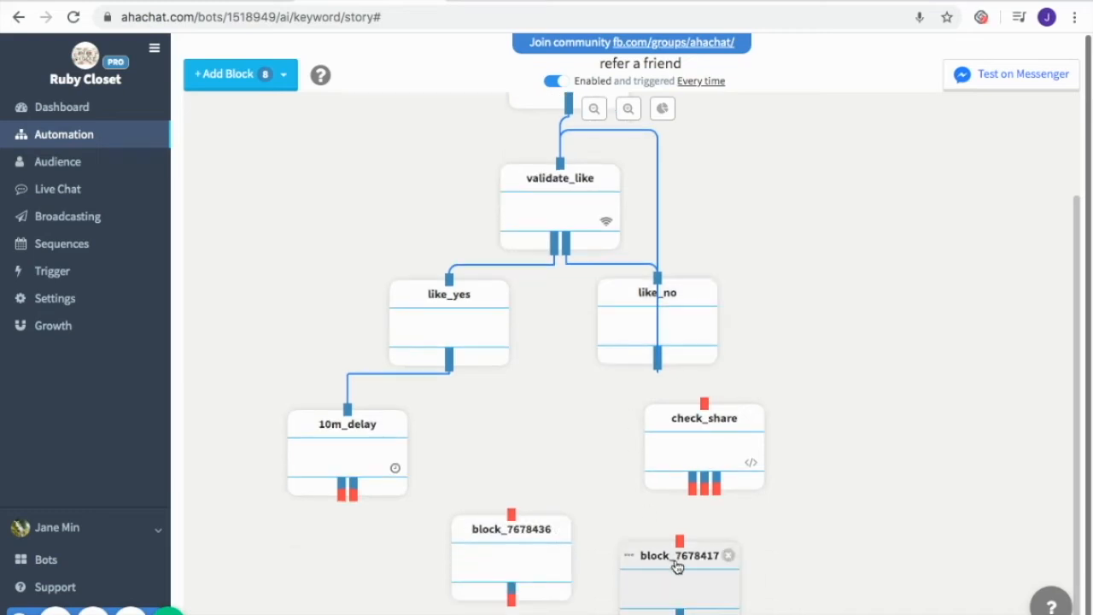
drag(678, 568, 715, 587)
drag(519, 565, 518, 607)
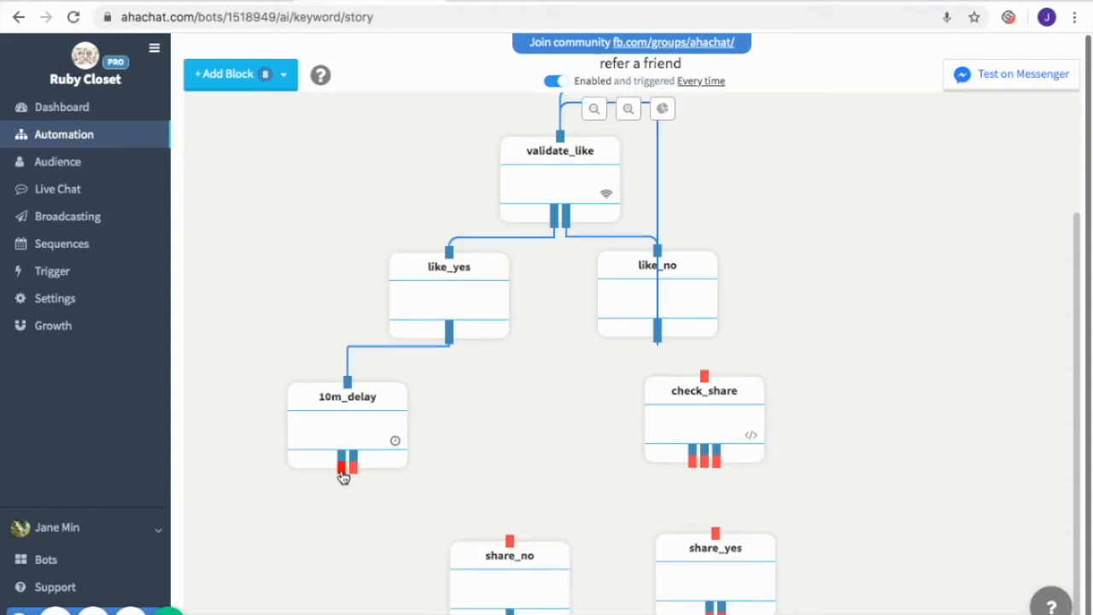
Link 10m_delay and check_share's first branch to share_no, and save share_no with its share-reminder thank-you message
drag(342, 468, 511, 541)
drag(693, 468, 512, 541)
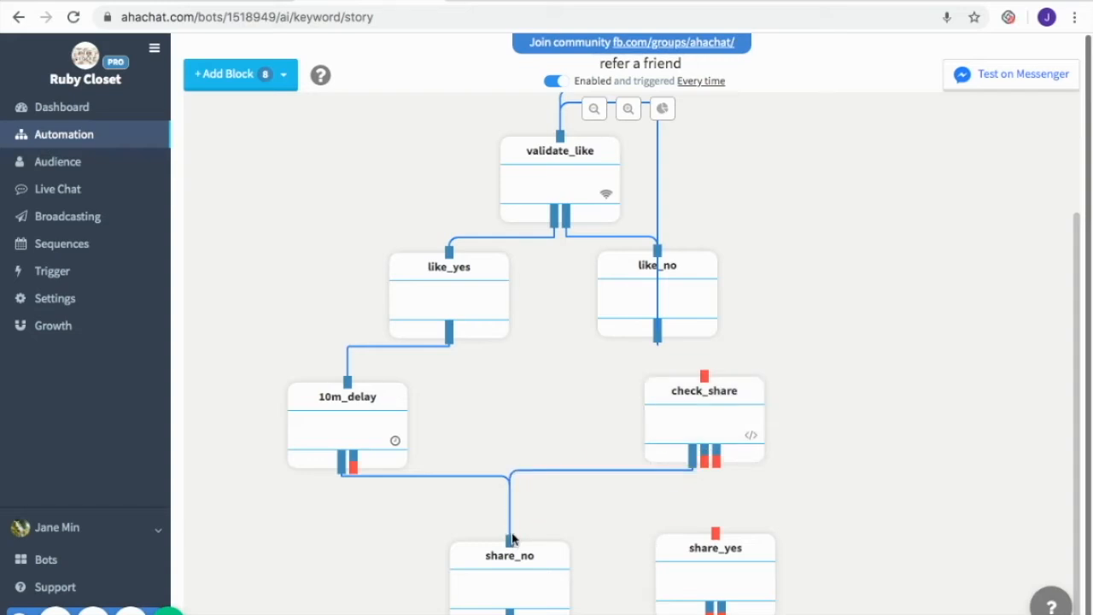
click(529, 595)
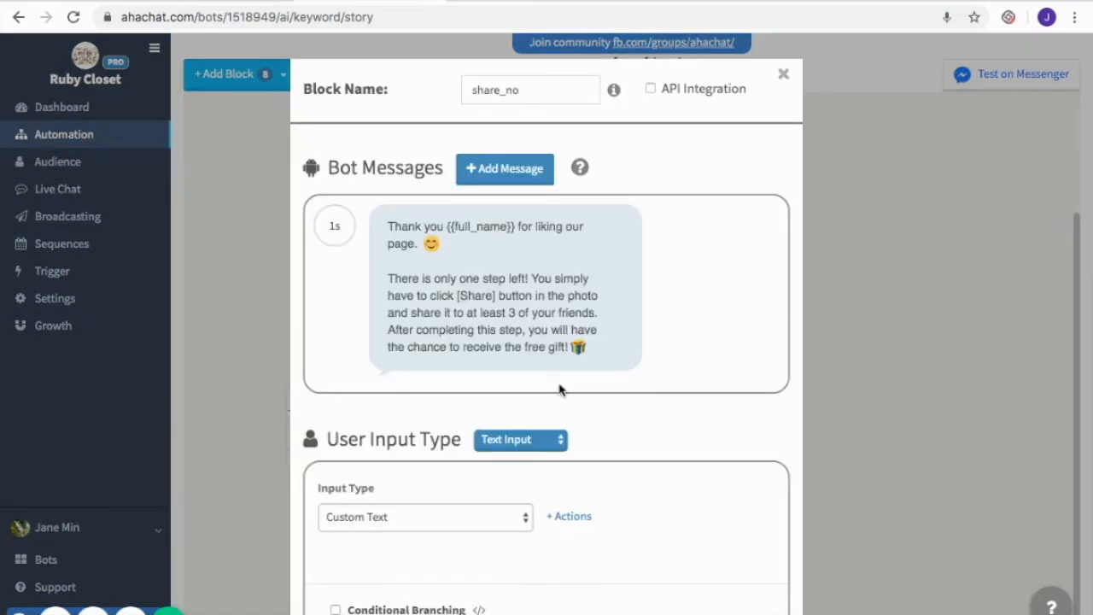
scroll(620, 325, down, 1)
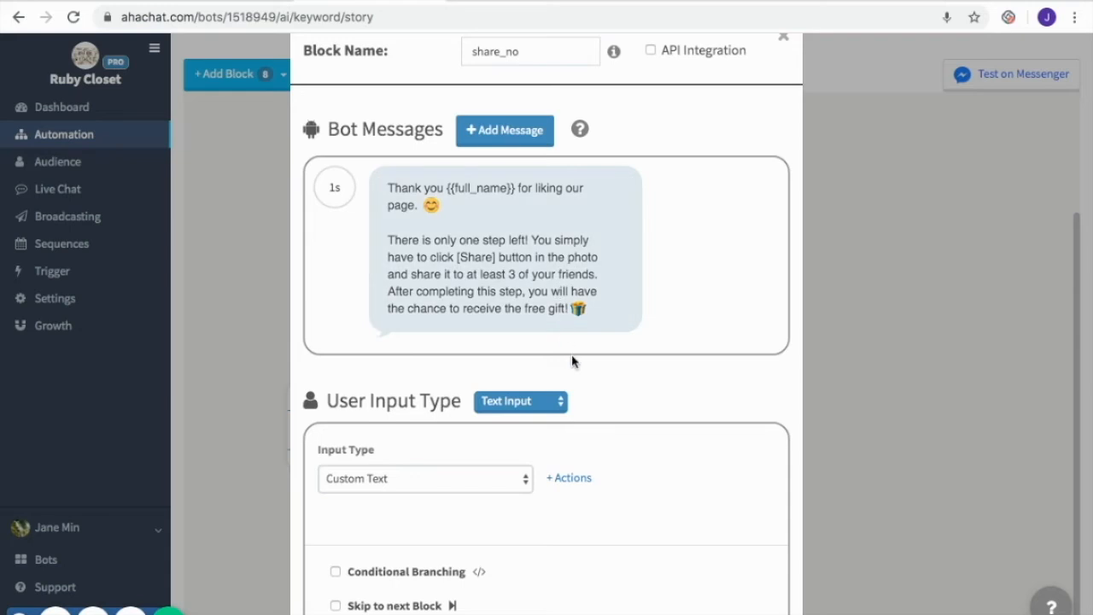
scroll(707, 468, down, 2)
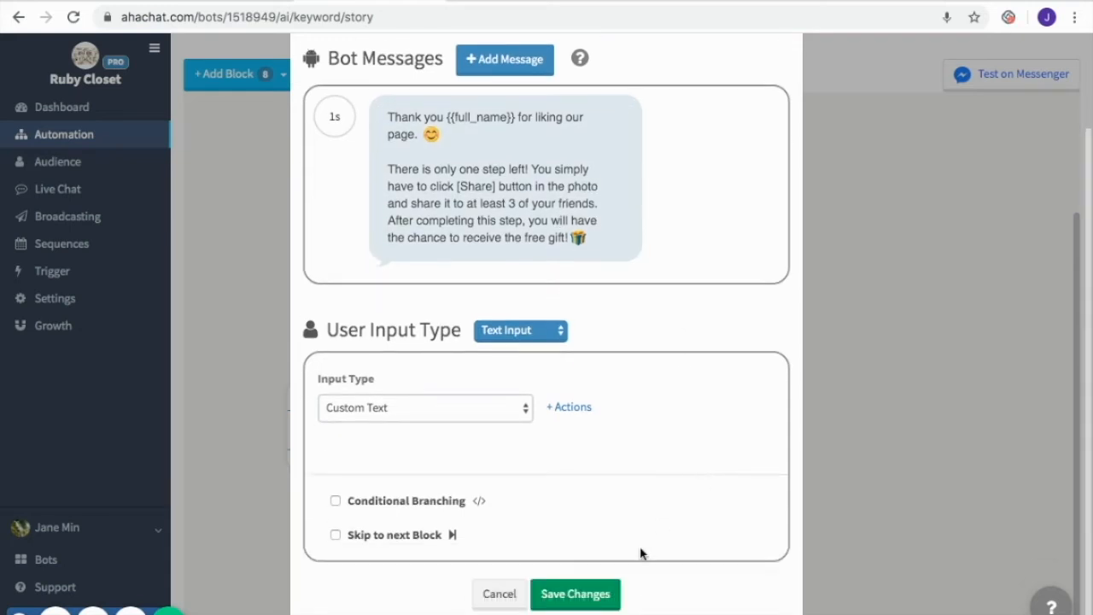
click(595, 595)
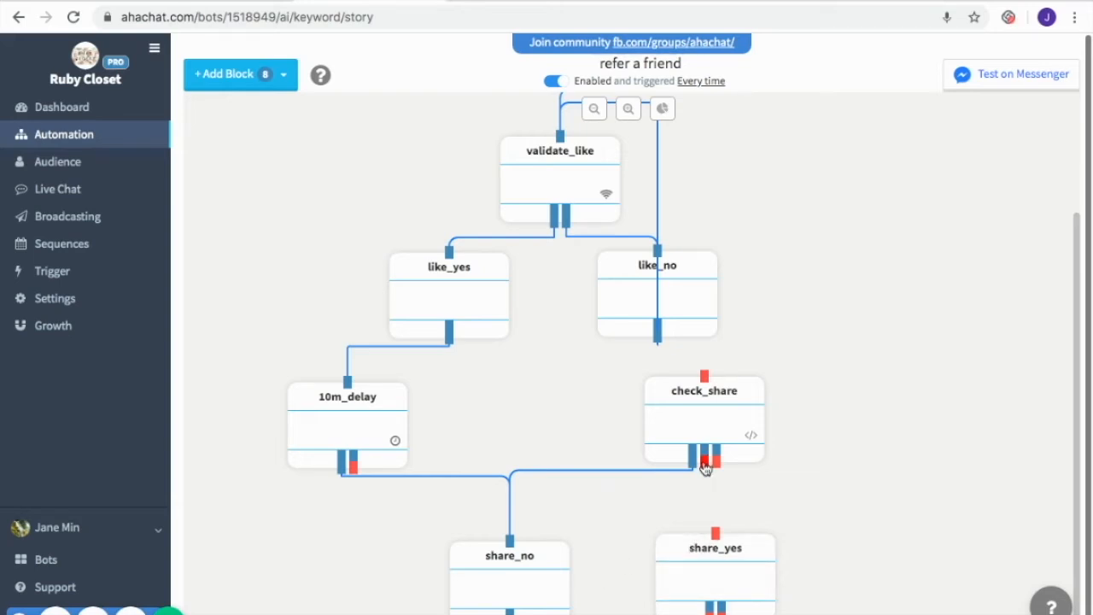
Link check_share's second branch to share_yes, set share_yes's web form to FREE BAG FORM, and save
drag(705, 466, 723, 563)
click(722, 563)
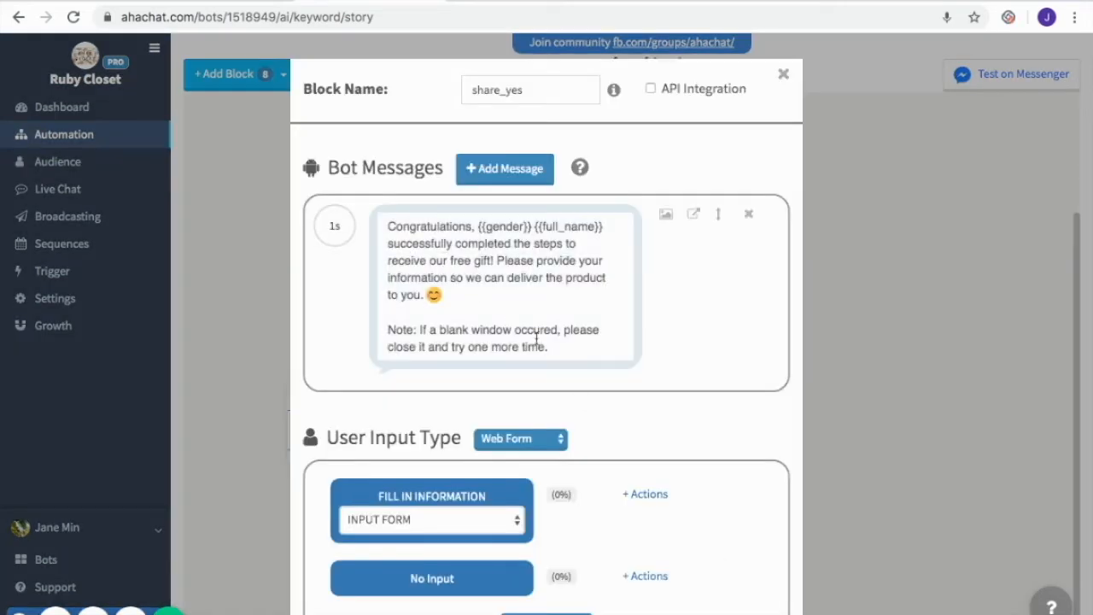
scroll(551, 378, down, 2)
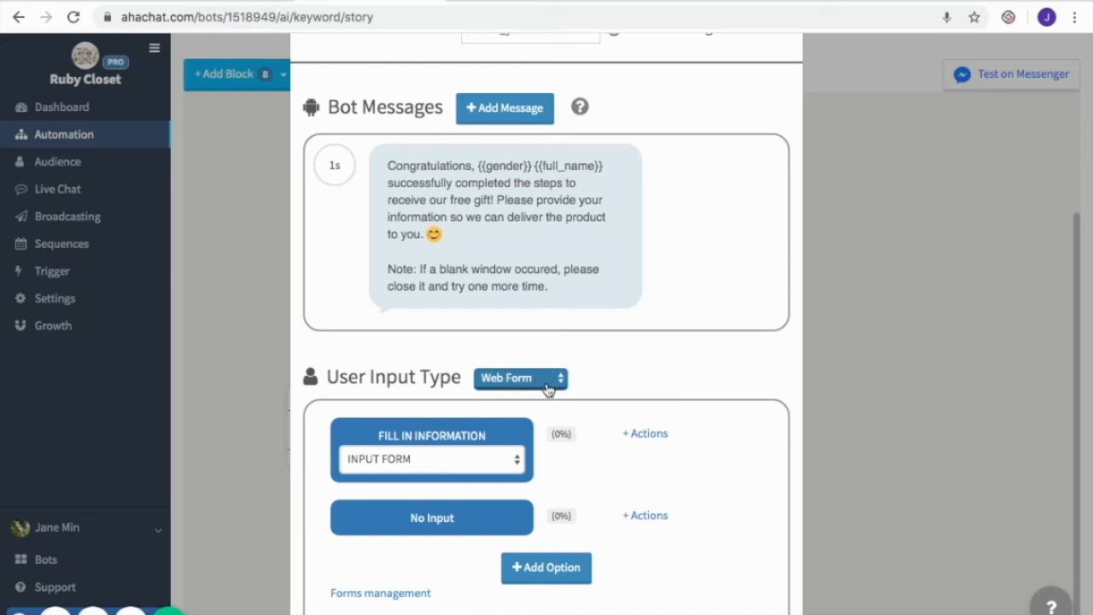
click(498, 470)
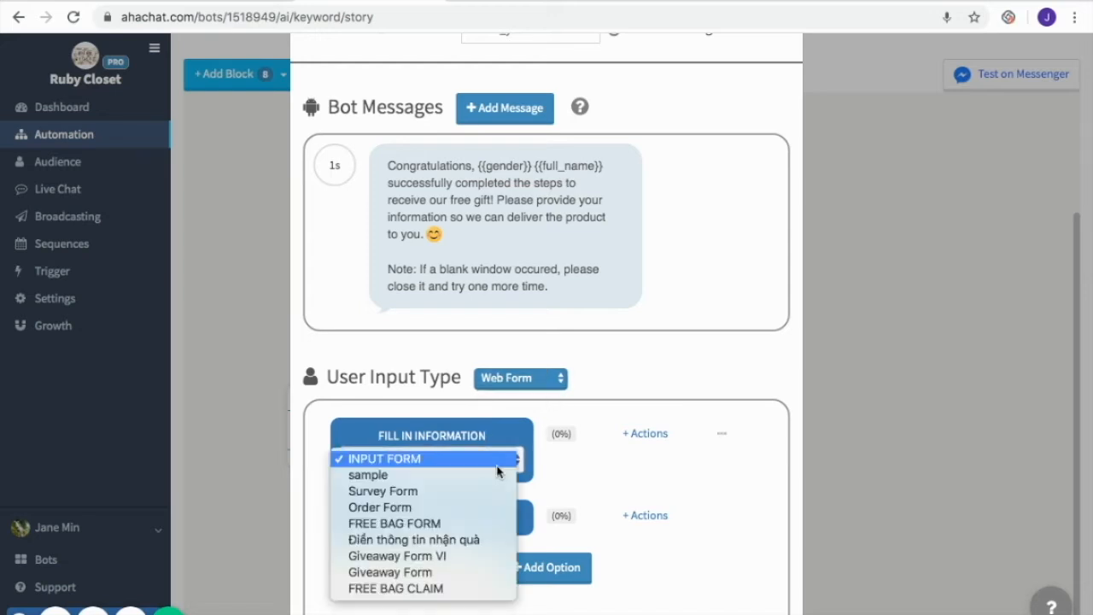
click(485, 522)
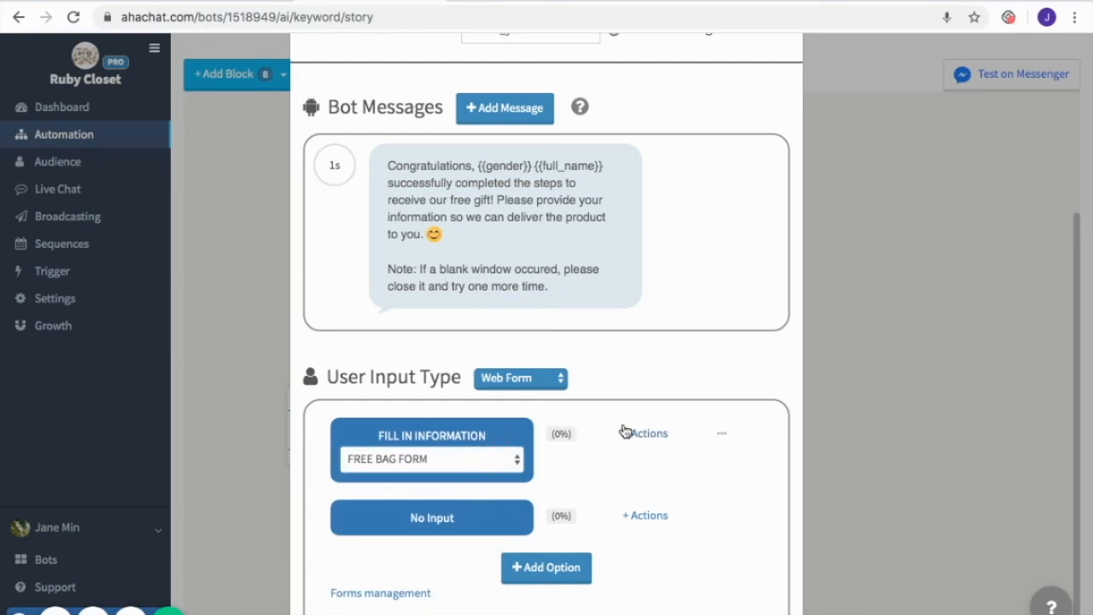
scroll(655, 488, down, 3)
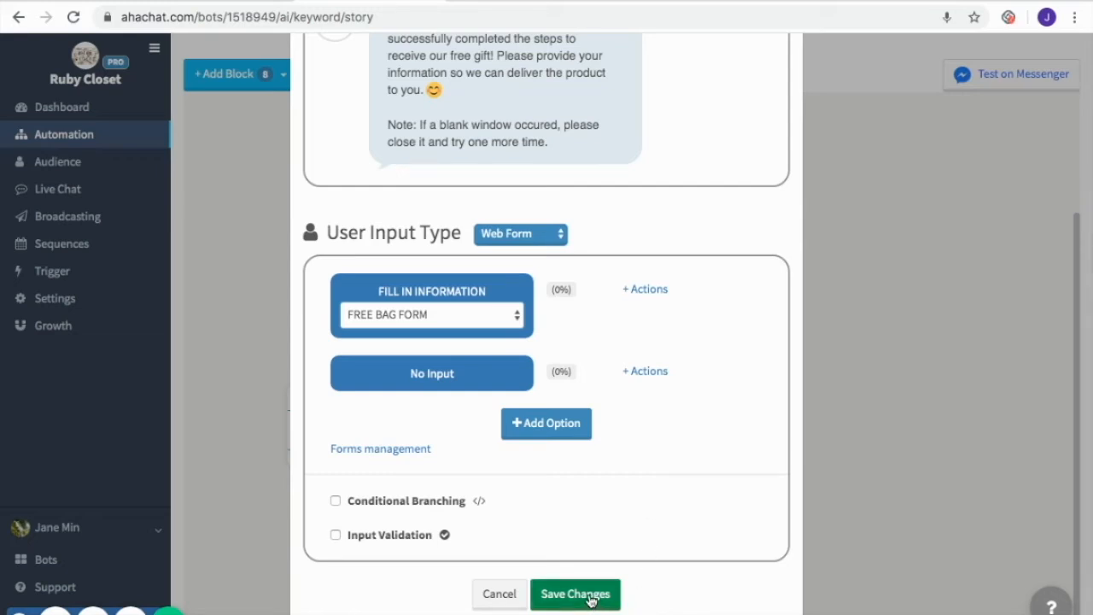
click(589, 597)
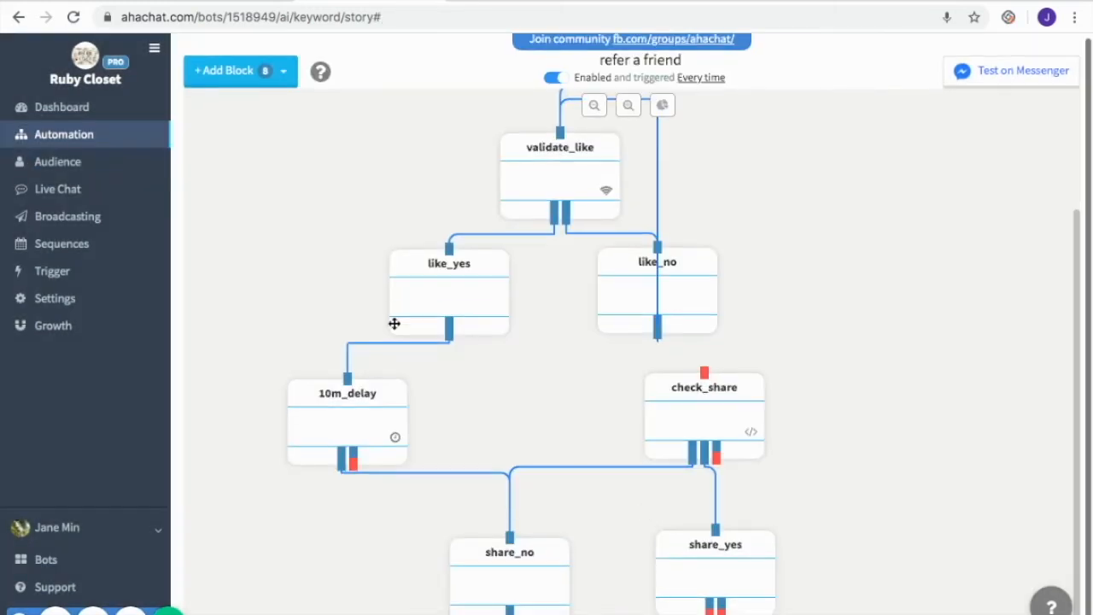
Add another conversation block and place it below share_yes
click(273, 79)
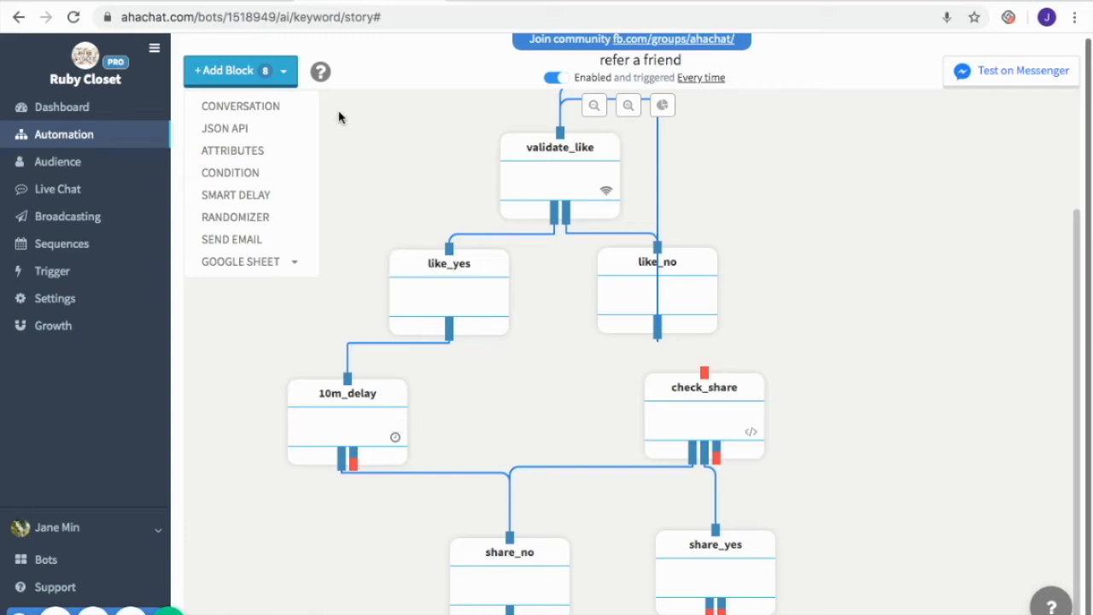
click(282, 108)
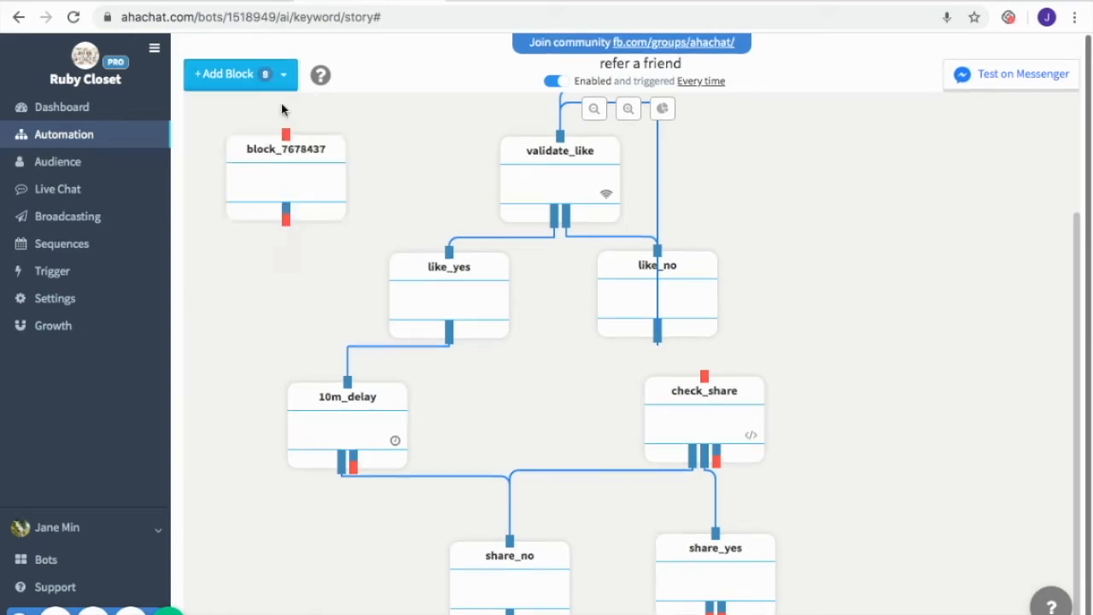
drag(309, 194, 741, 587)
scroll(822, 458, down, 1)
scroll(793, 437, down, 3)
scroll(807, 491, down, 1)
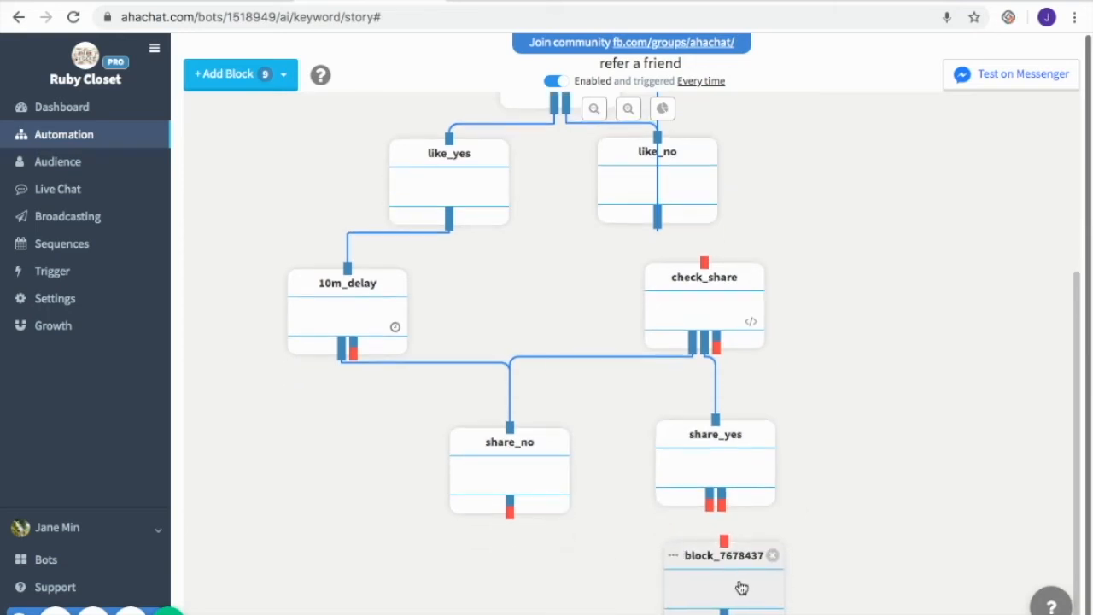
Set up the new block as confirm_details, showing delivery details with MODIFY INFO (FREE BAG FORM) and CORRECT options, and save
click(741, 587)
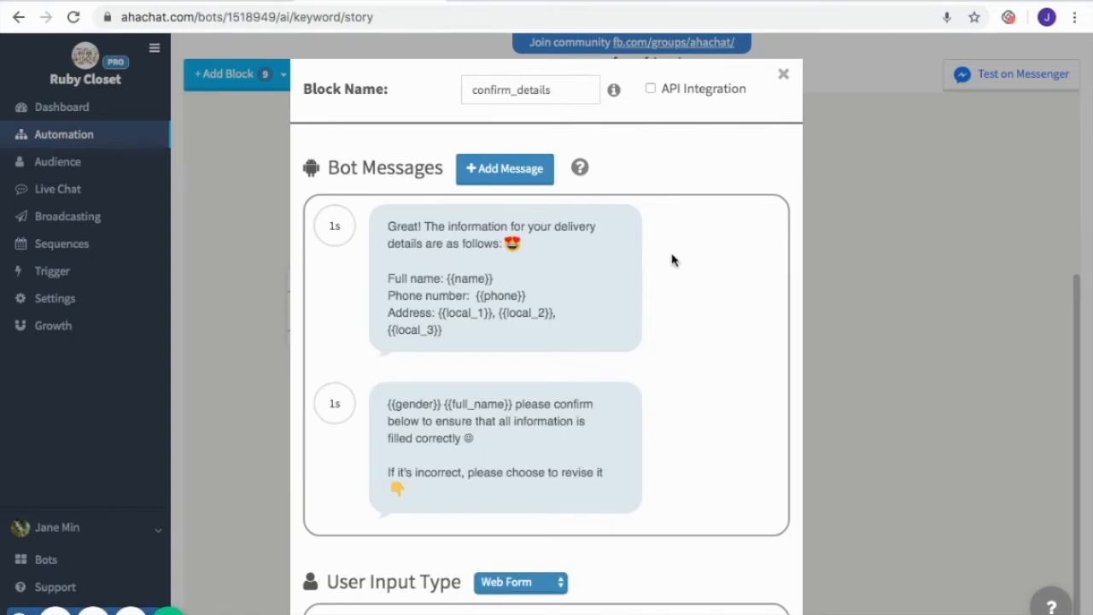
scroll(671, 259, down, 1)
scroll(671, 259, down, 1)
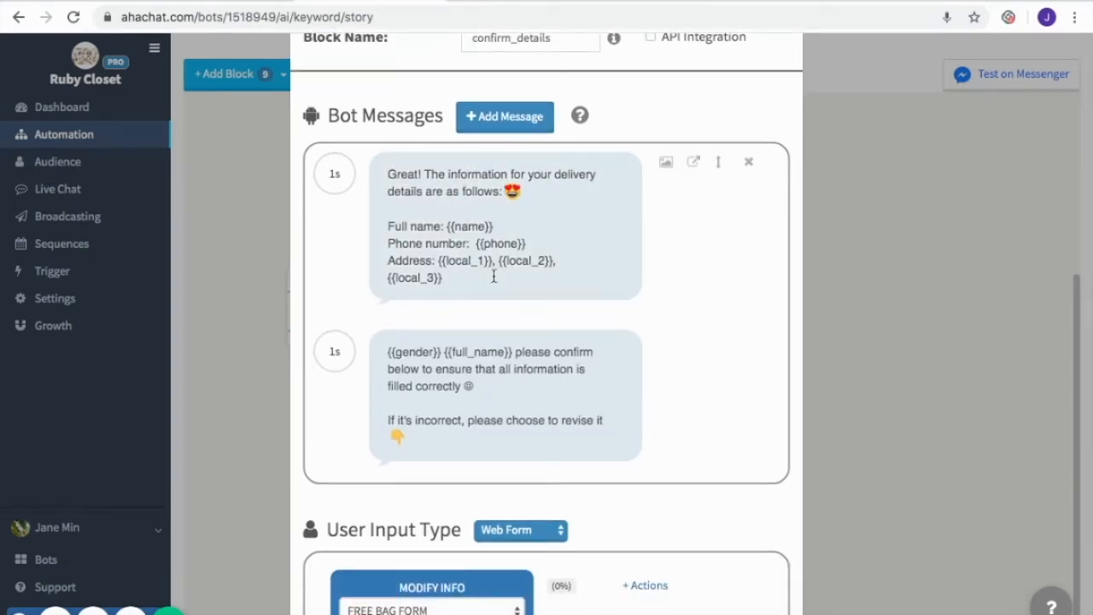
scroll(564, 271, down, 3)
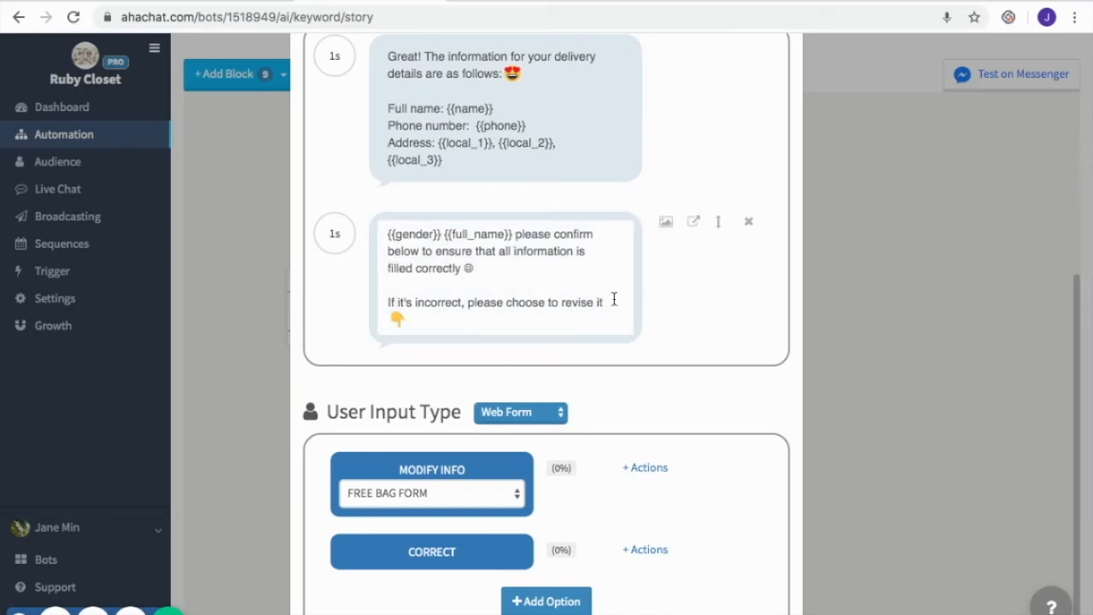
scroll(622, 454, down, 3)
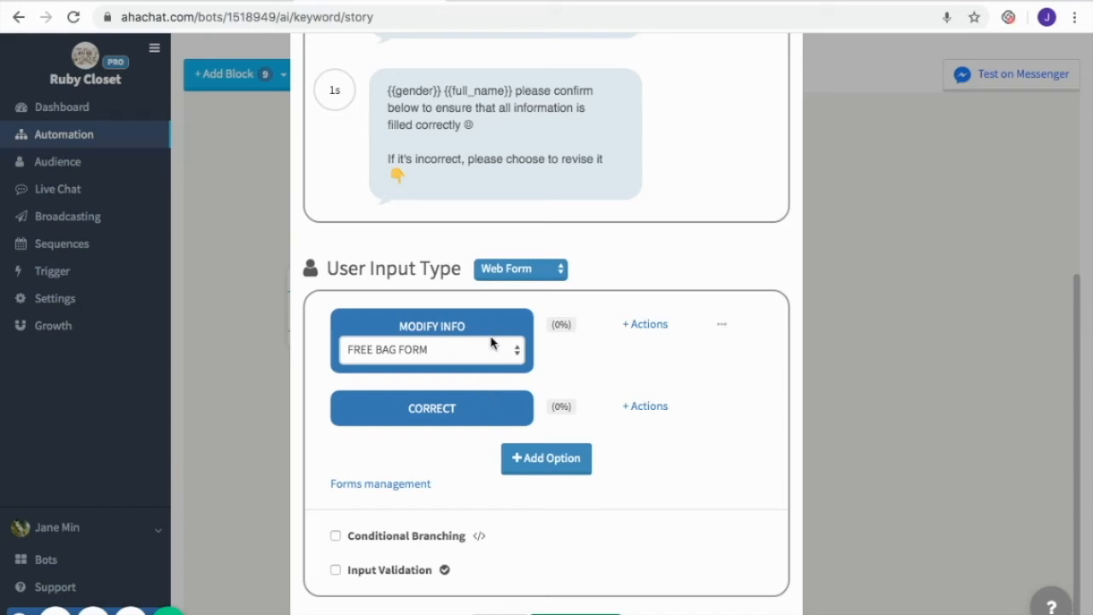
scroll(612, 368, down, 1)
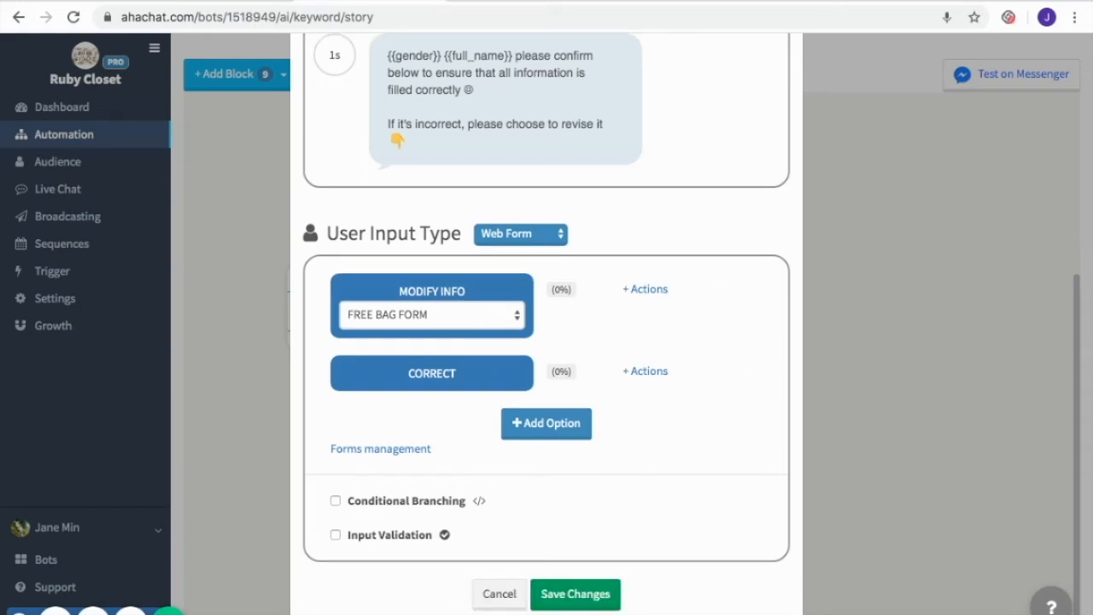
click(587, 596)
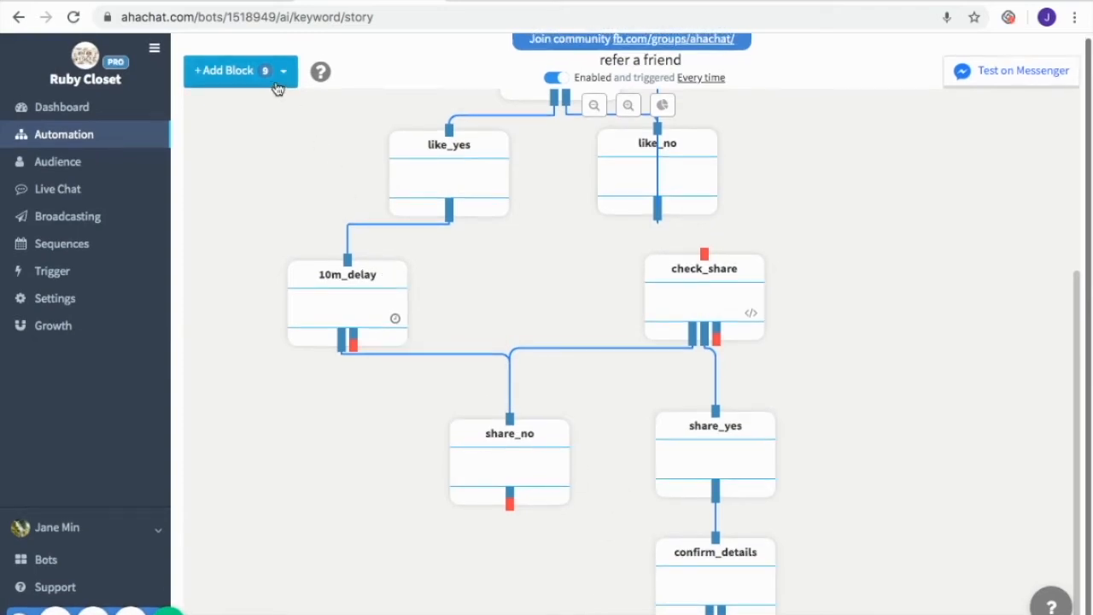
Add another conversation block and place it below confirm_details
click(273, 87)
click(272, 111)
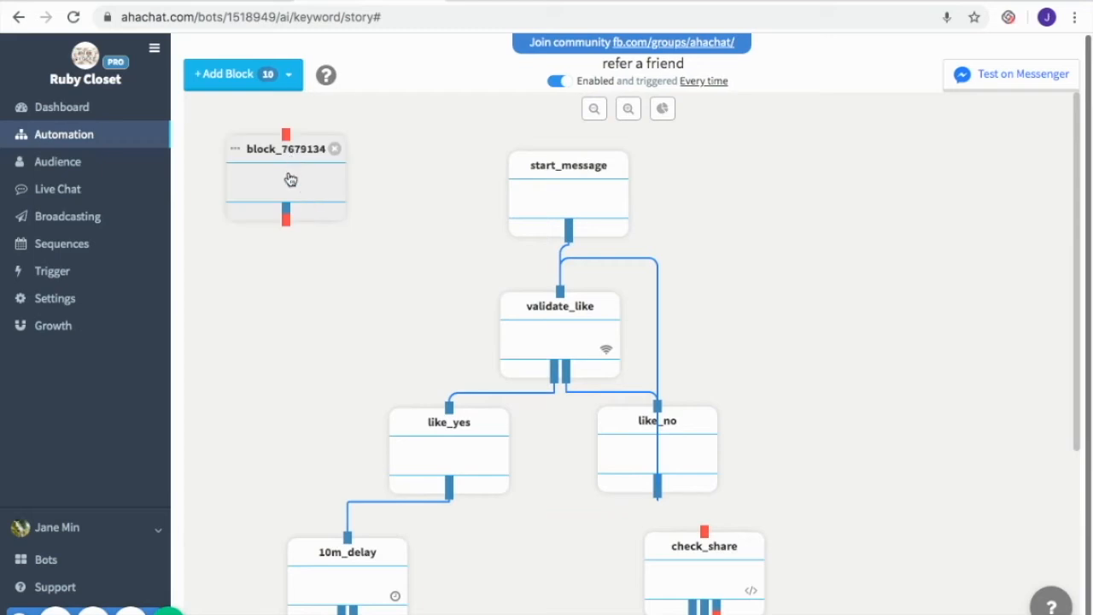
drag(290, 178, 328, 489)
scroll(503, 368, down, 3)
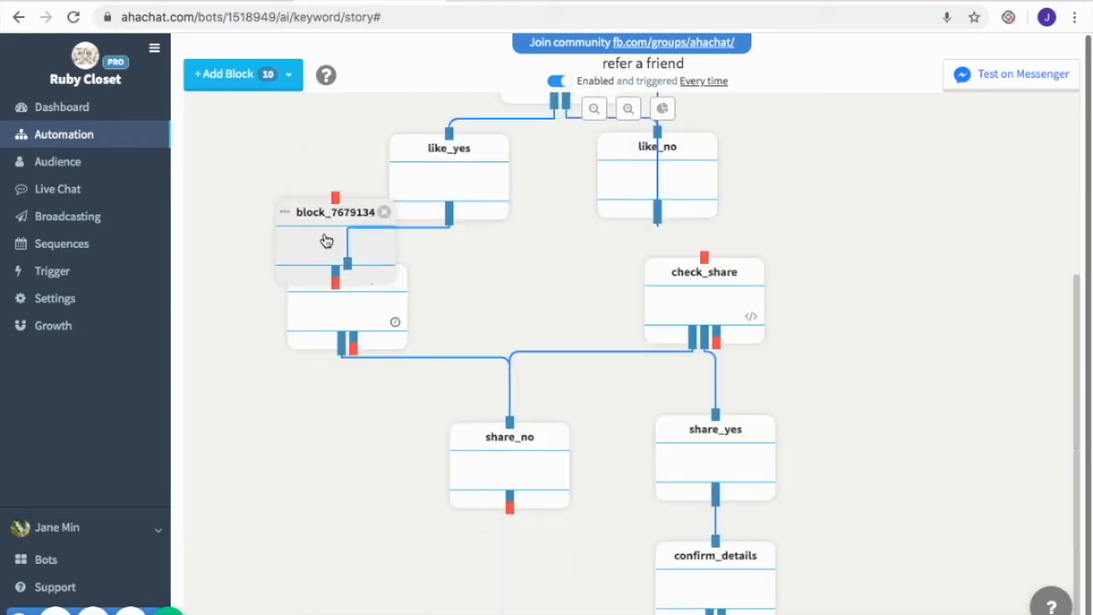
drag(327, 242, 601, 614)
scroll(600, 502, down, 1)
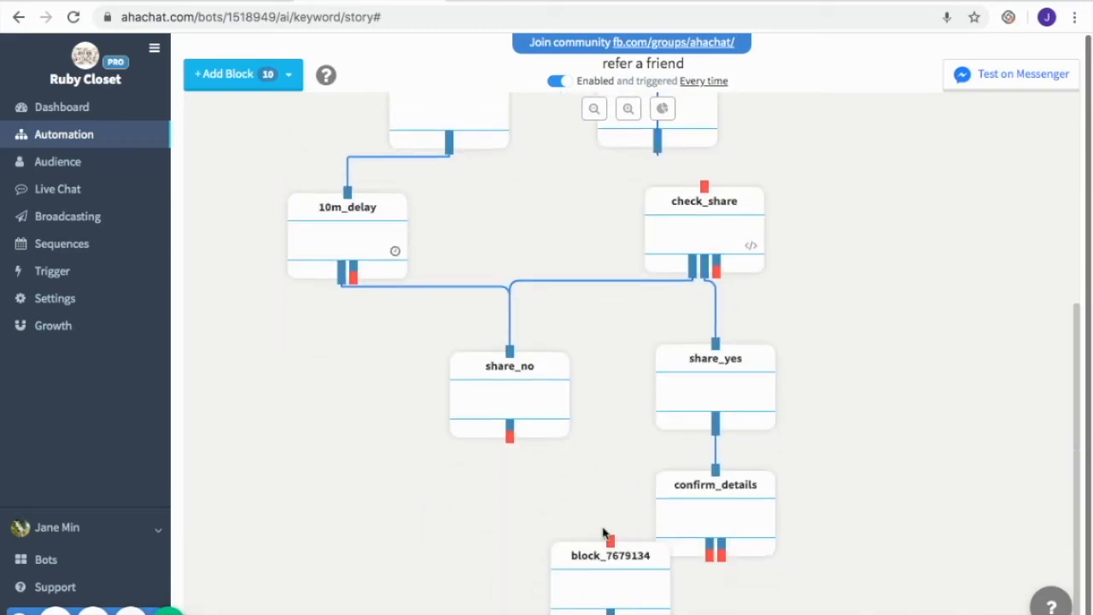
drag(615, 571, 720, 608)
scroll(780, 451, down, 1)
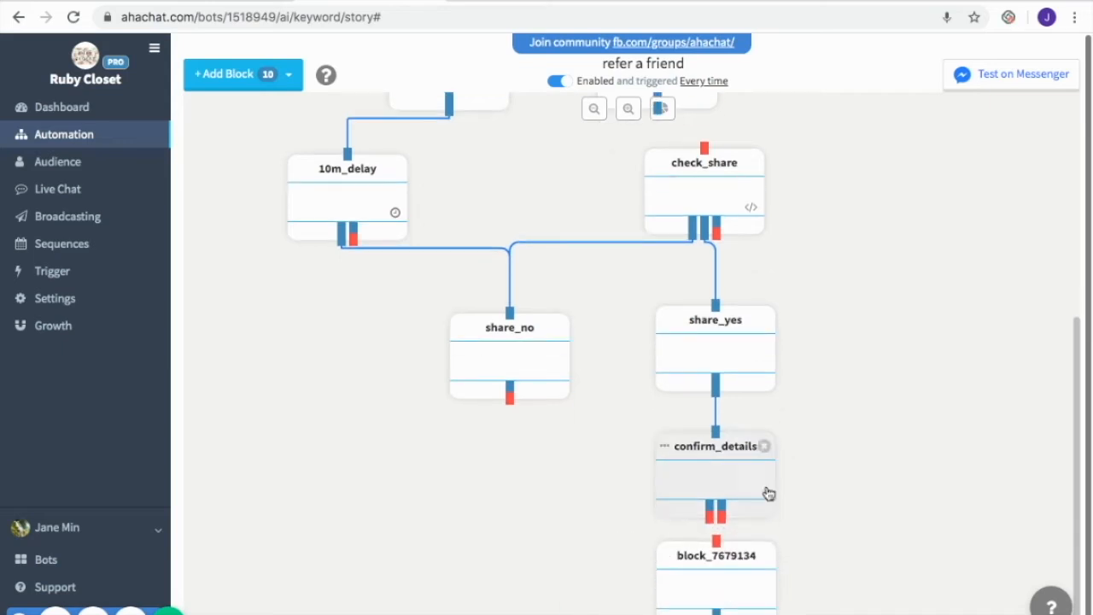
Link confirm_details' CORRECT branch to the new block and its MODIFY INFO branch back into confirm_details
drag(738, 571, 737, 611)
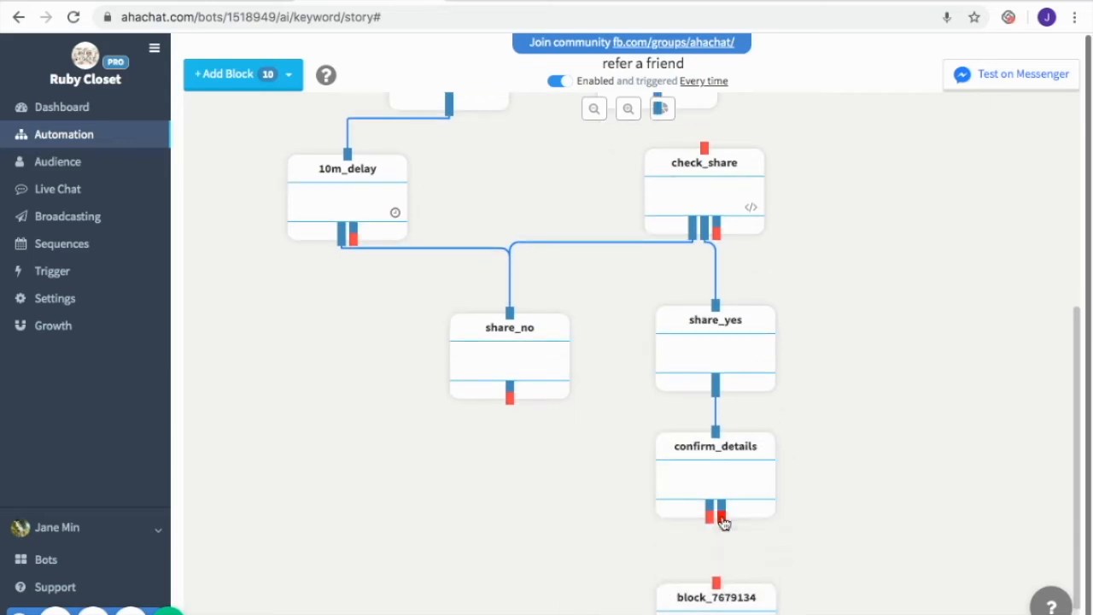
drag(722, 522, 718, 583)
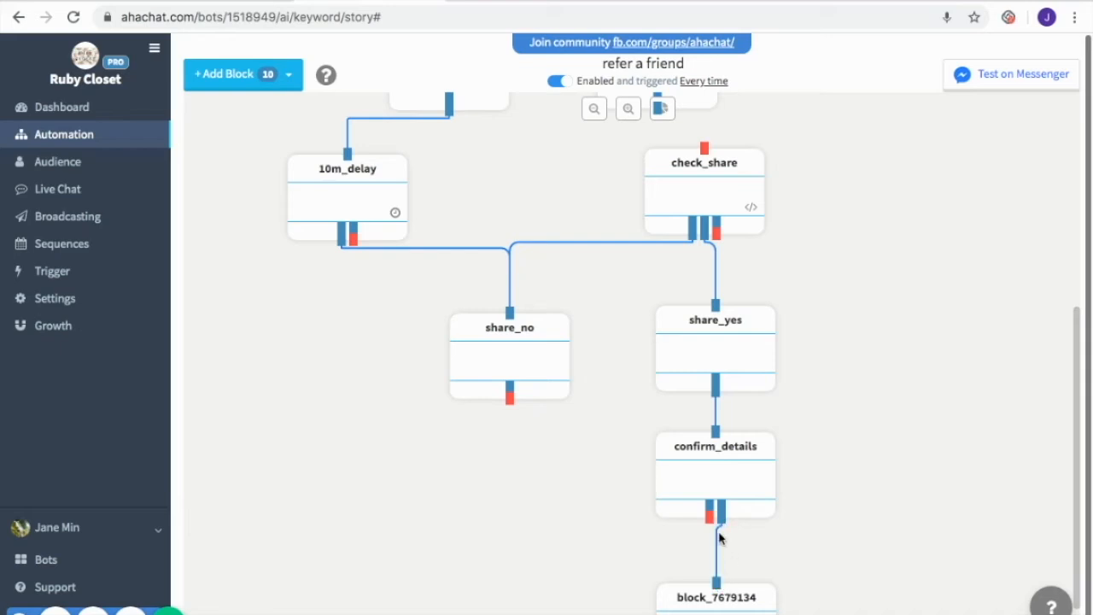
drag(710, 524, 715, 433)
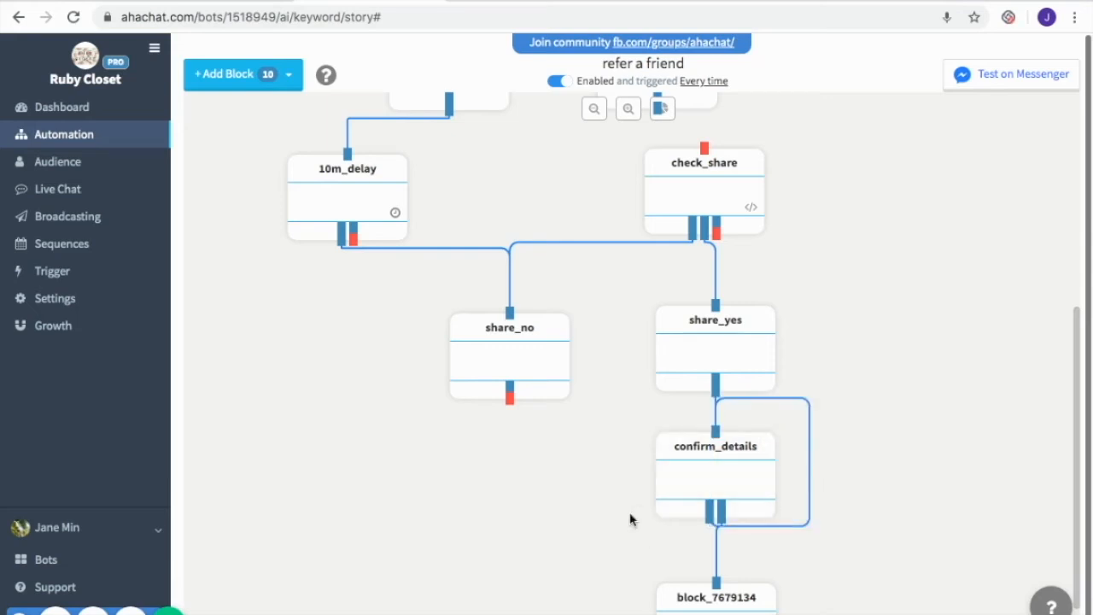
Set up the new block as order_notice with a shipping-delay message and an Okay sure! button, and save
scroll(771, 538, down, 1)
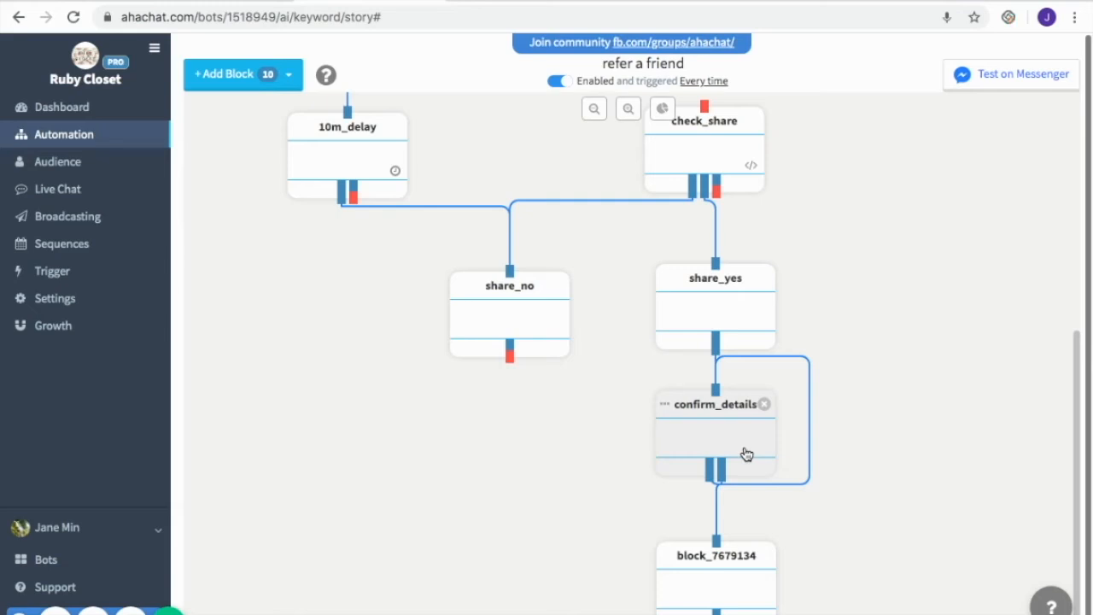
scroll(746, 454, down, 1)
click(722, 593)
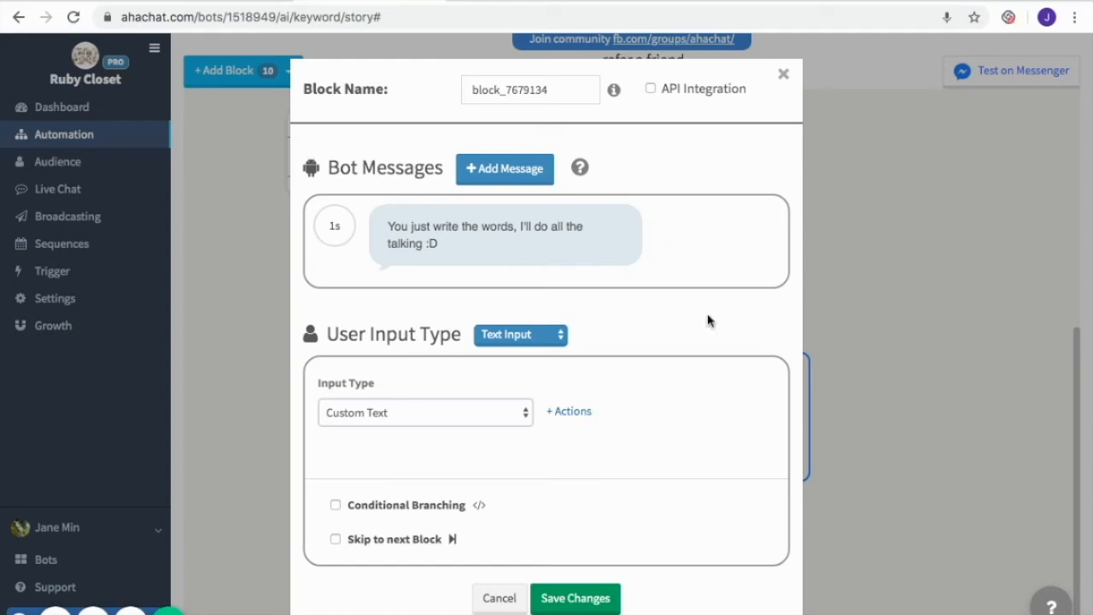
mouse_move(640, 247)
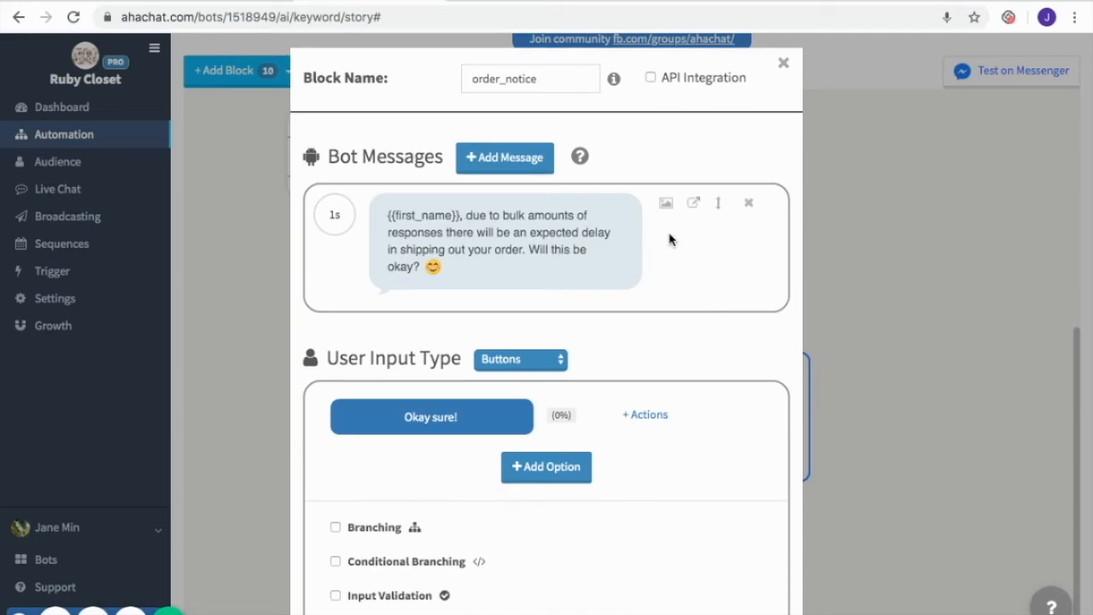
click(543, 225)
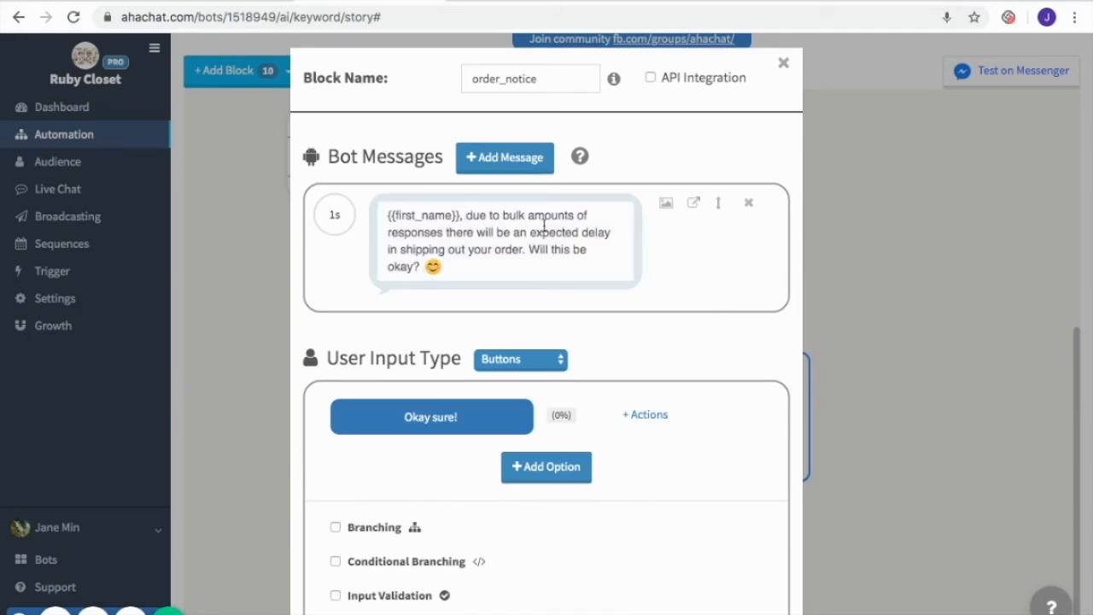
scroll(649, 327, down, 1)
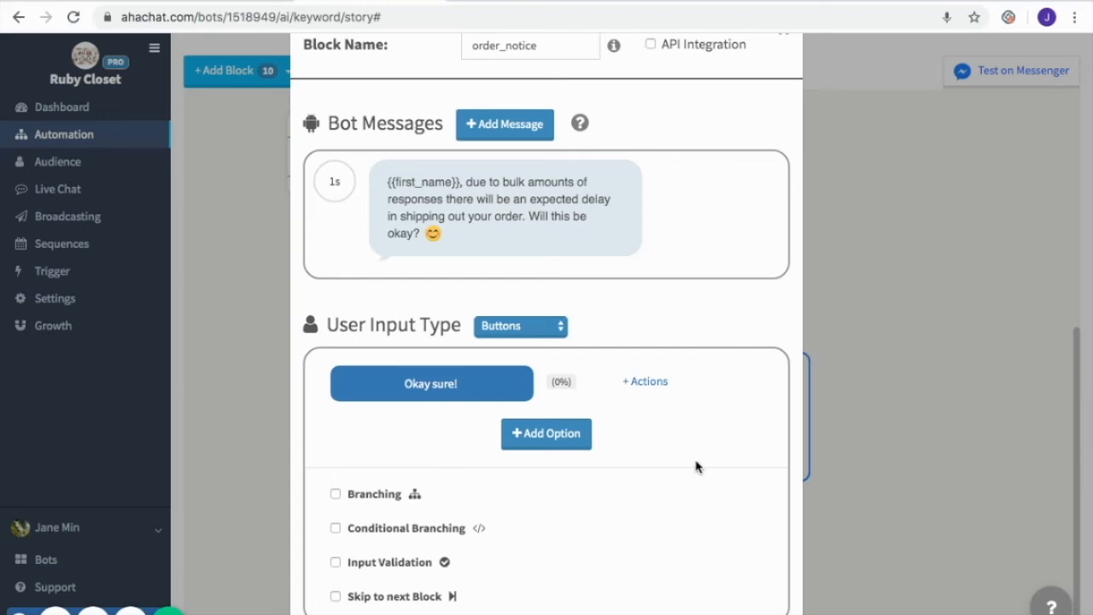
scroll(694, 468, down, 2)
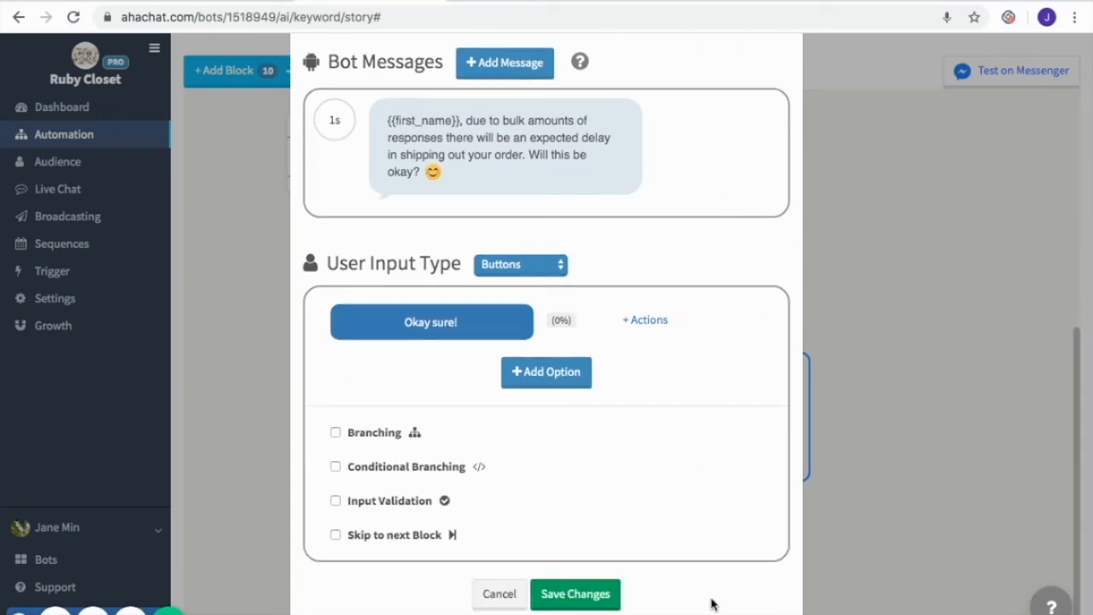
click(577, 594)
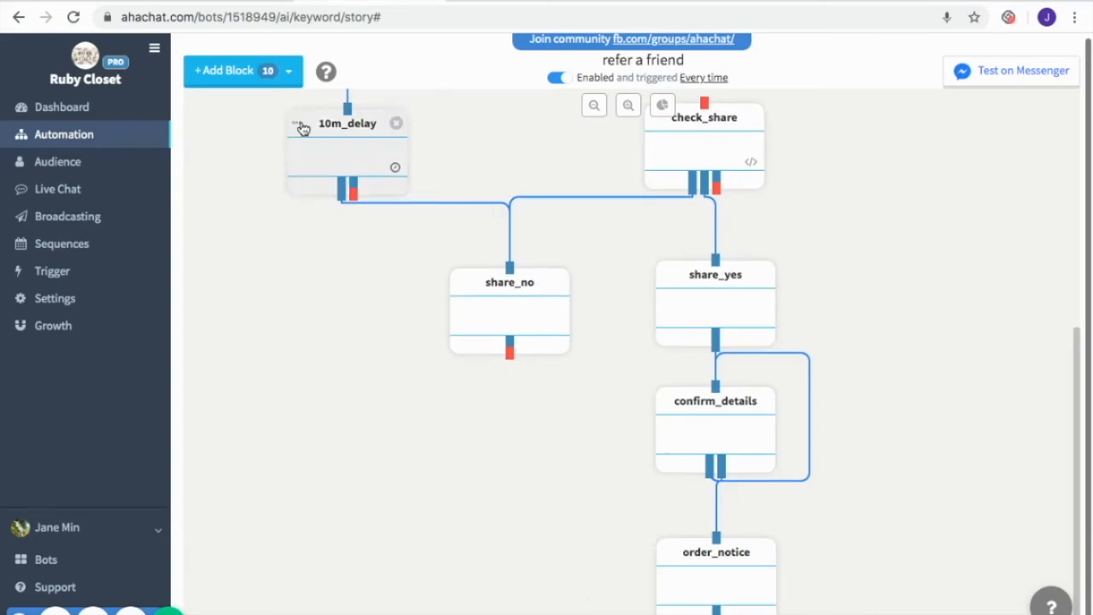
Add an Update Existing Sheet Google Sheet block below order_notice and link order_notice to it
click(268, 75)
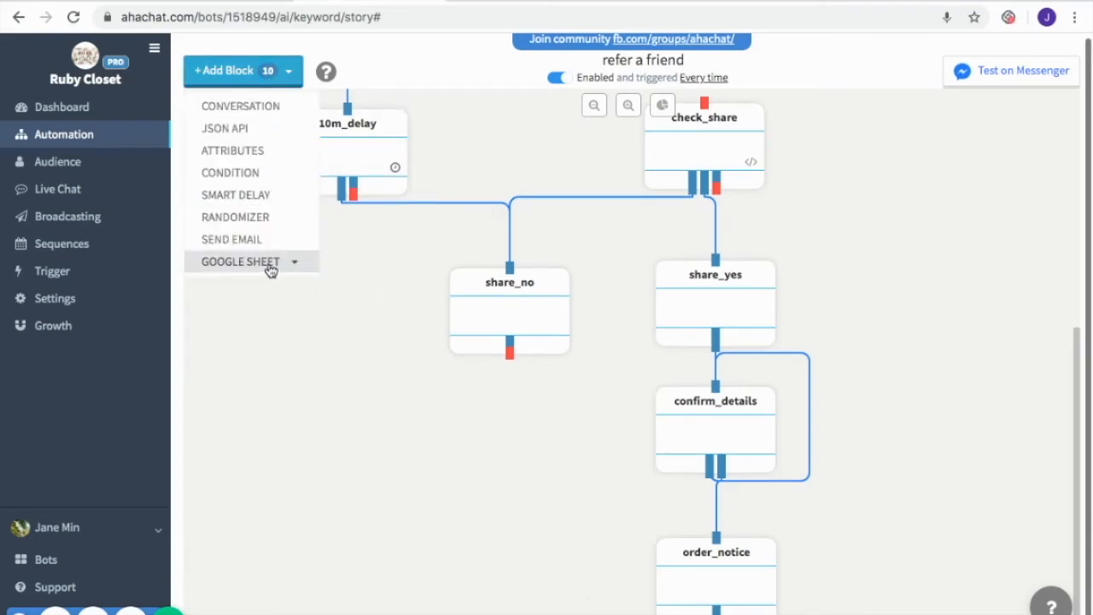
mouse_move(271, 265)
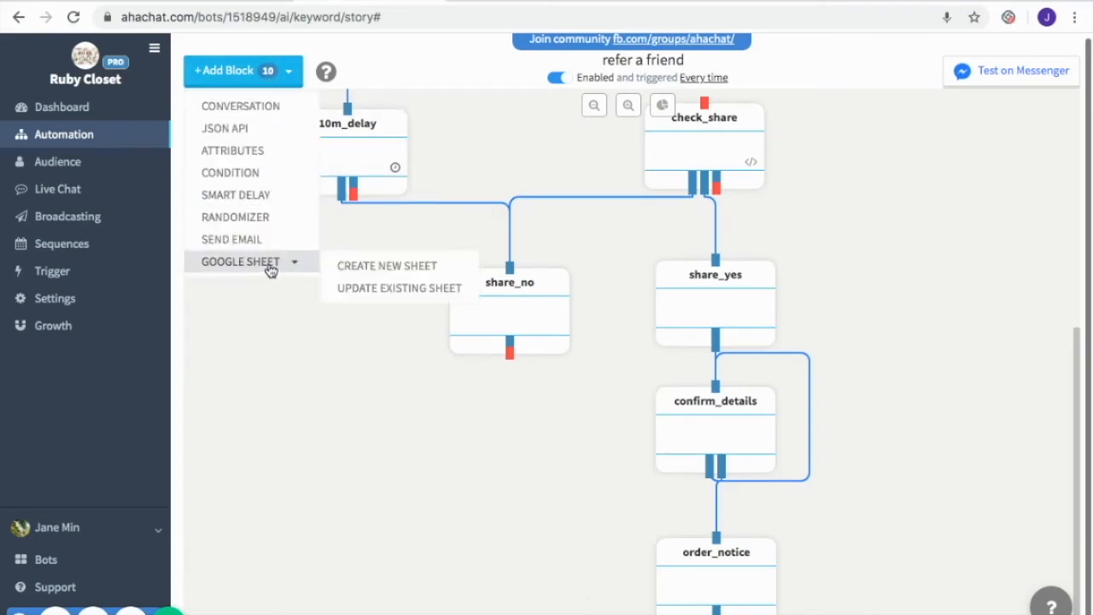
click(398, 296)
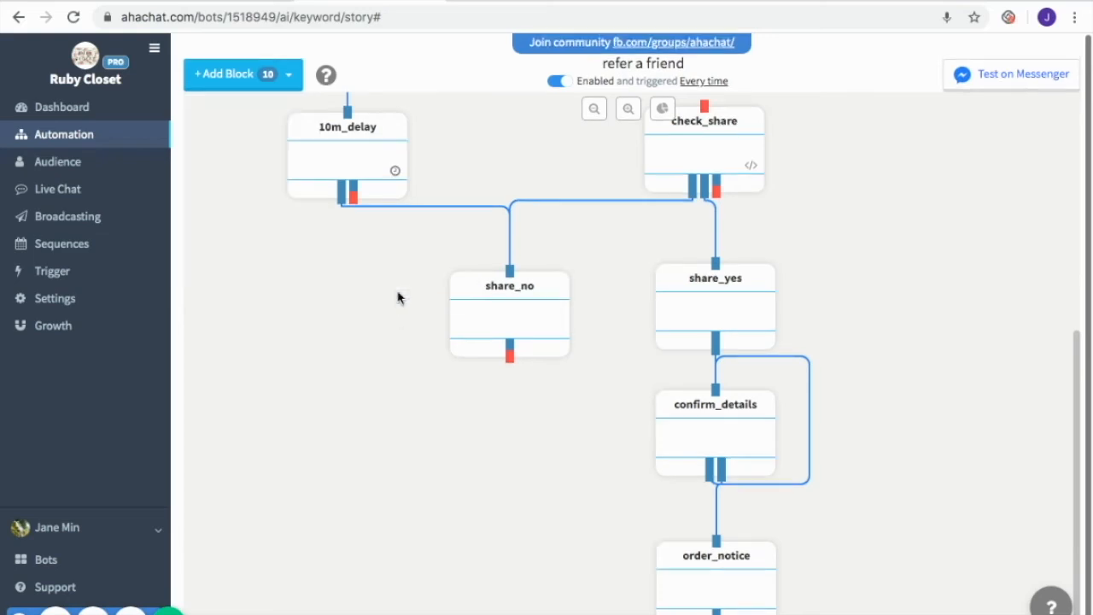
drag(293, 212, 420, 539)
drag(466, 612, 467, 614)
scroll(597, 506, down, 1)
drag(491, 575, 744, 614)
scroll(663, 506, down, 1)
scroll(815, 457, down, 1)
drag(738, 576, 729, 583)
Configure the sheets block to insert a row into FREE BAGS FORM's Gift_Recipient worksheet with Recipient, Address, Phone and Design values, and save
click(706, 592)
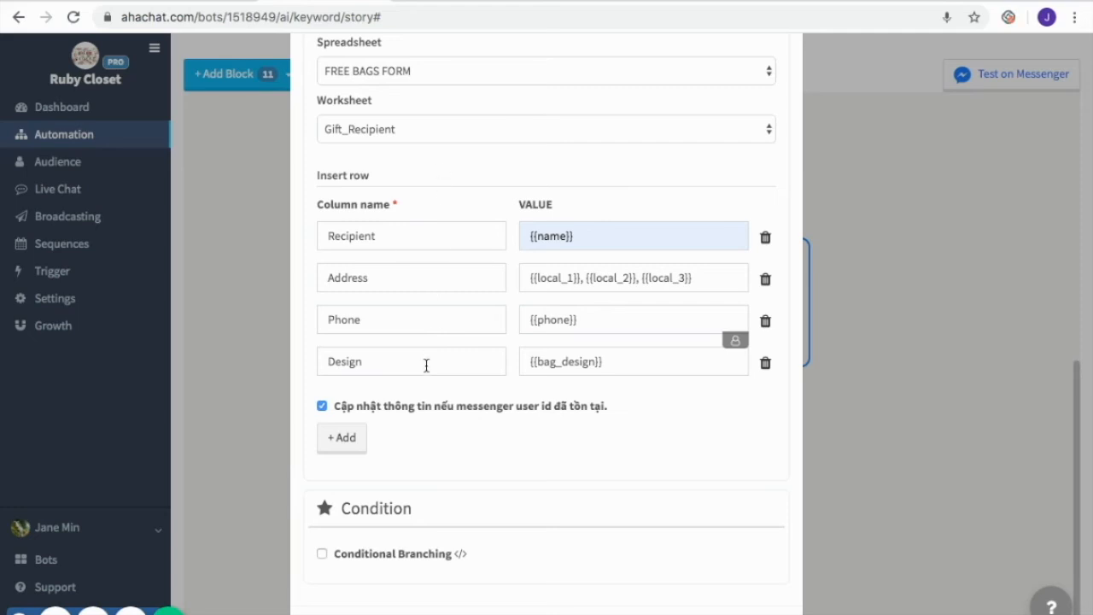
scroll(480, 318, up, 1)
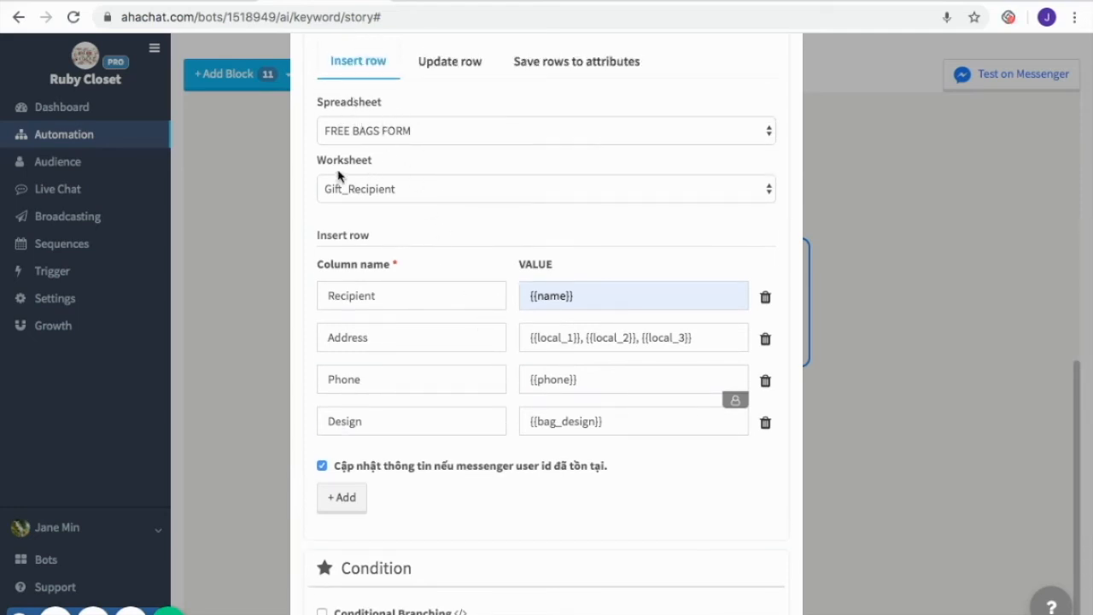
scroll(488, 329, down, 2)
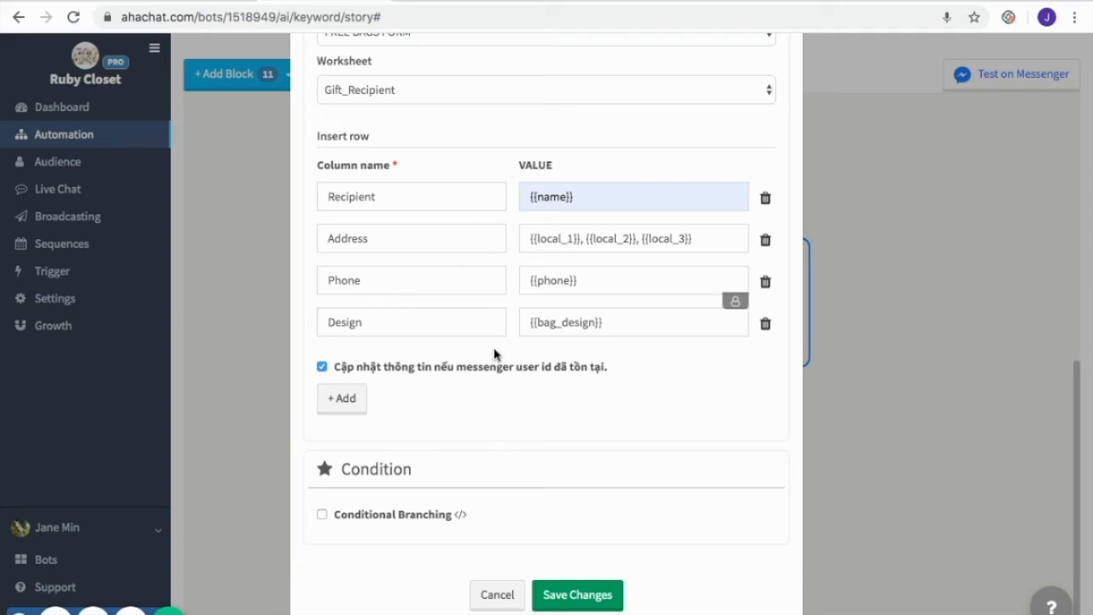
scroll(575, 375, down, 1)
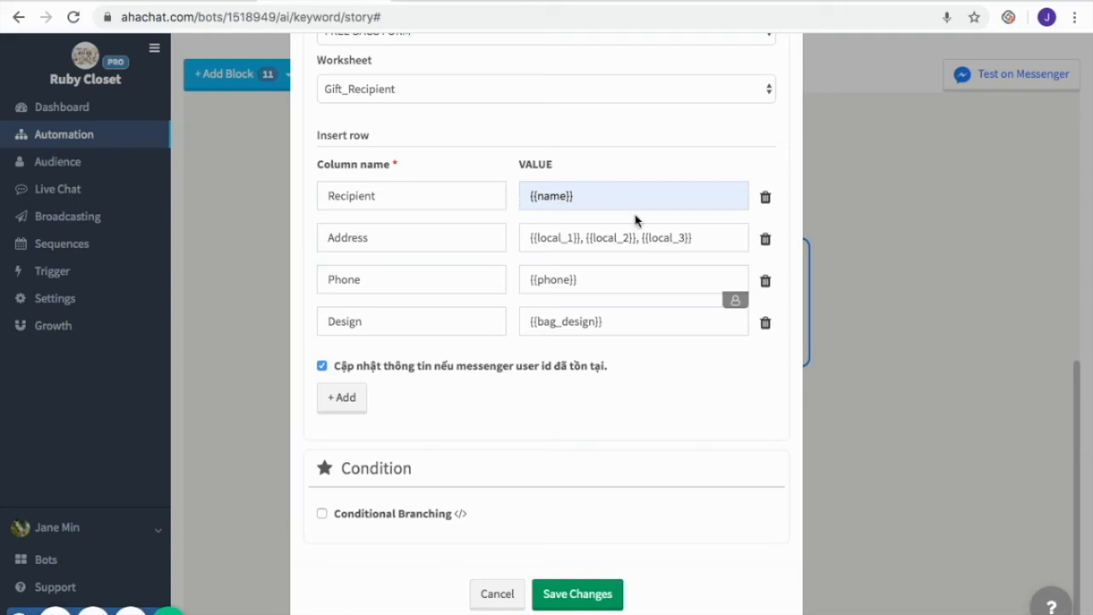
click(578, 597)
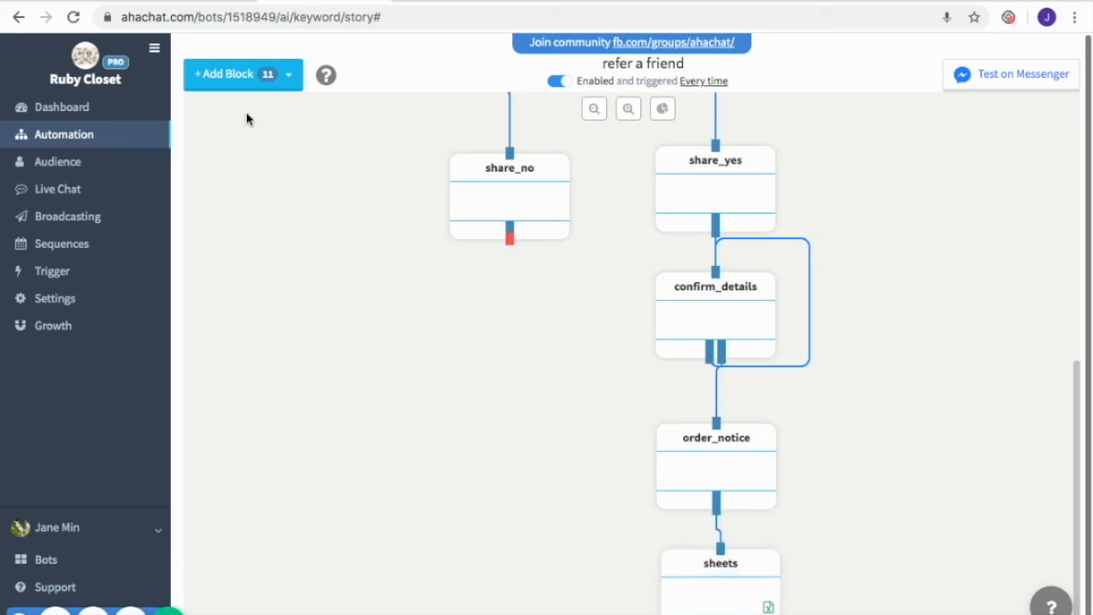
Add a conversation block and place it below the sheets block
click(269, 86)
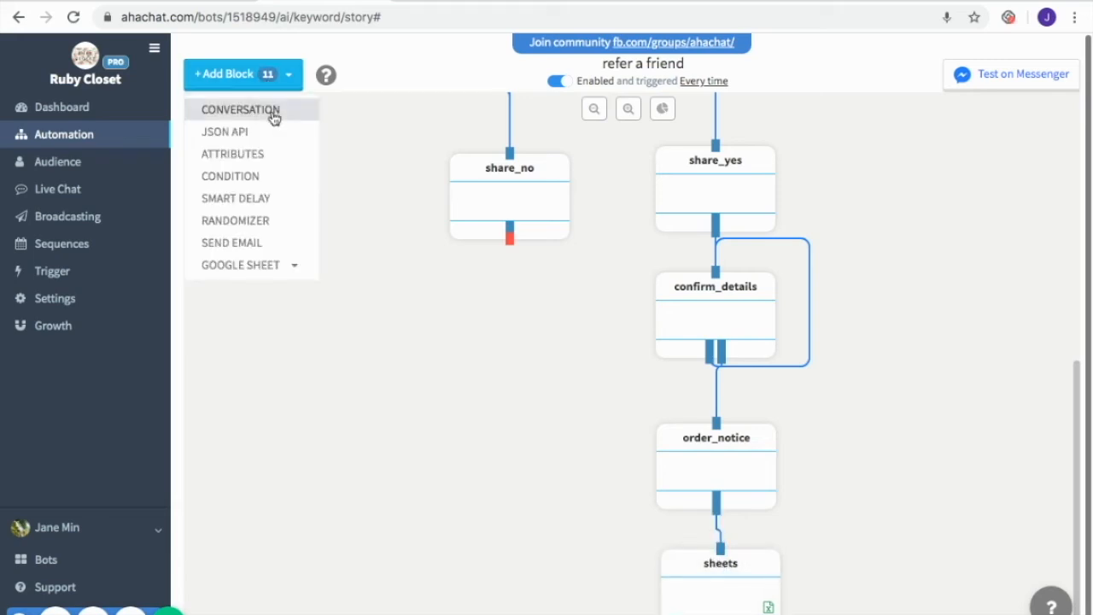
click(273, 116)
drag(325, 206, 684, 614)
scroll(742, 529, down, 1)
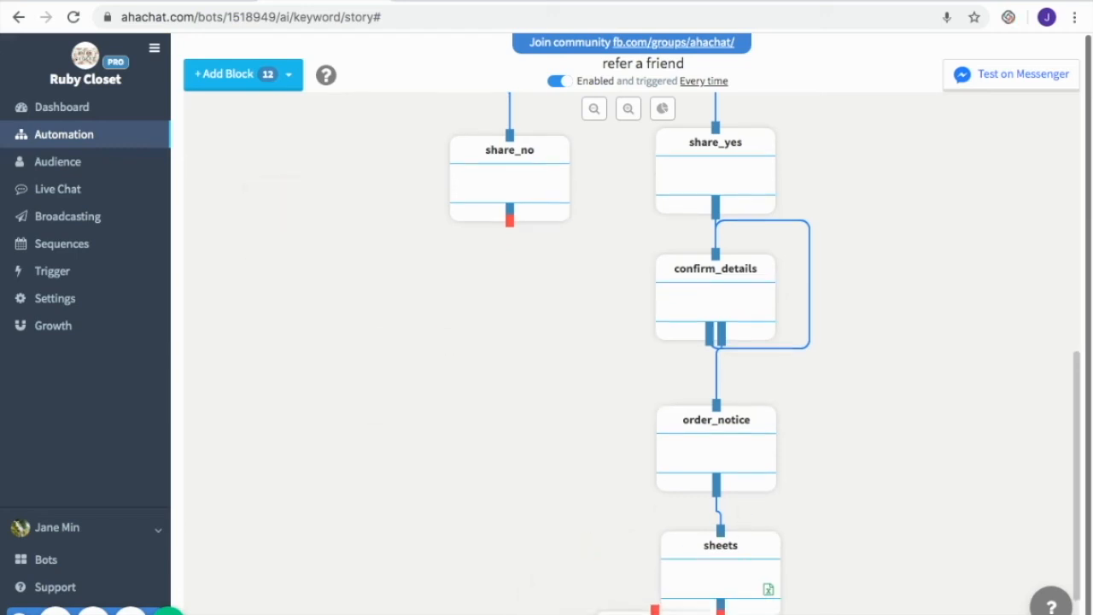
scroll(846, 547, down, 3)
drag(676, 604, 727, 590)
scroll(812, 521, down, 2)
Save the new block as thank_you with its free-gift thank-you message, and link the sheets block to it
click(726, 590)
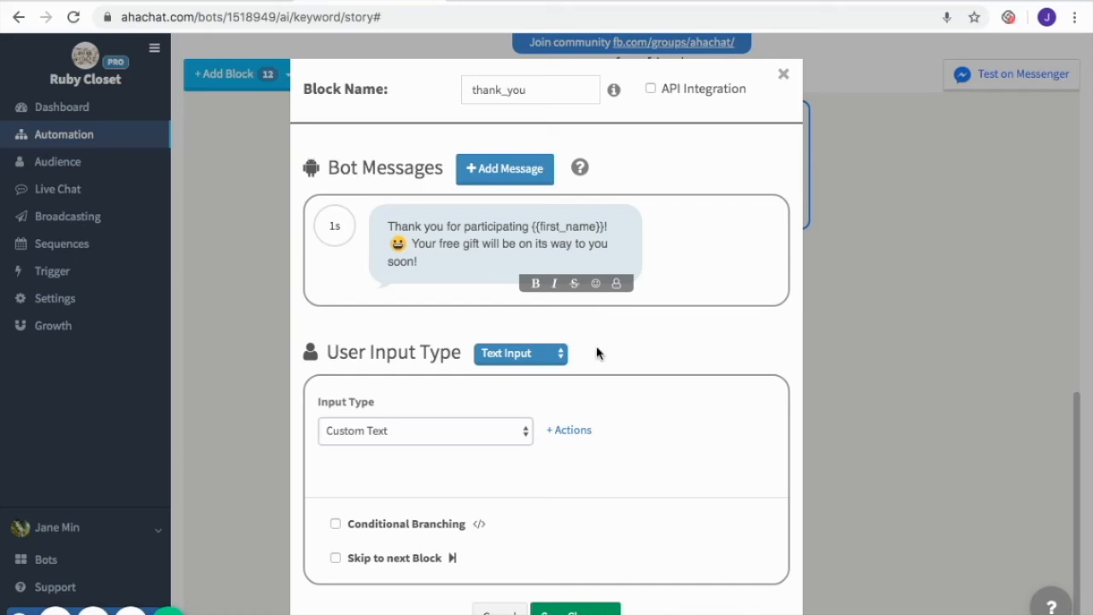
click(591, 611)
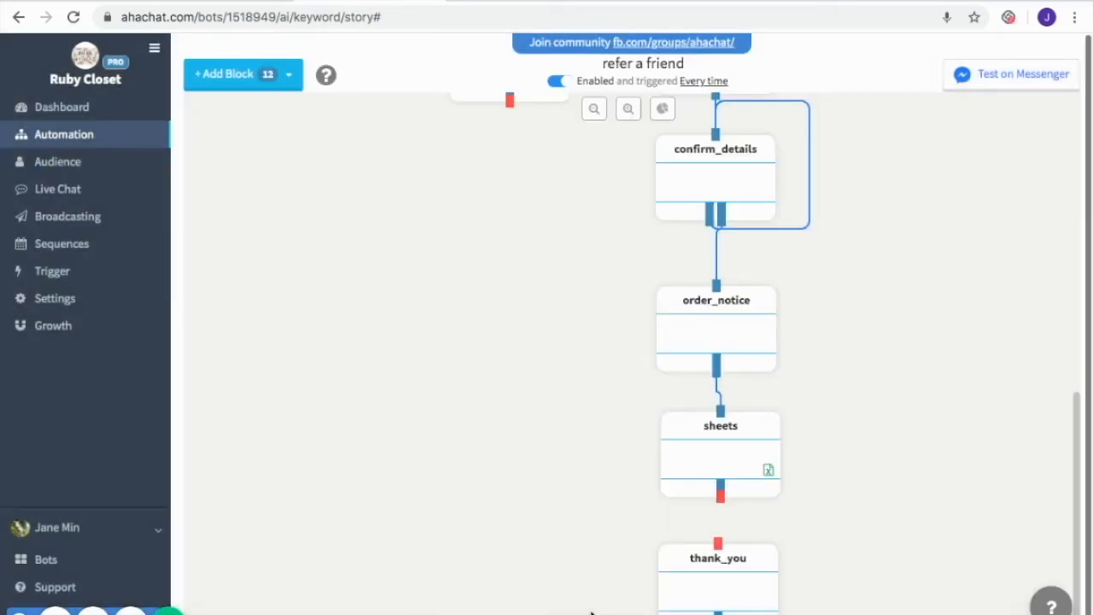
drag(723, 501, 719, 551)
scroll(864, 465, up, 10)
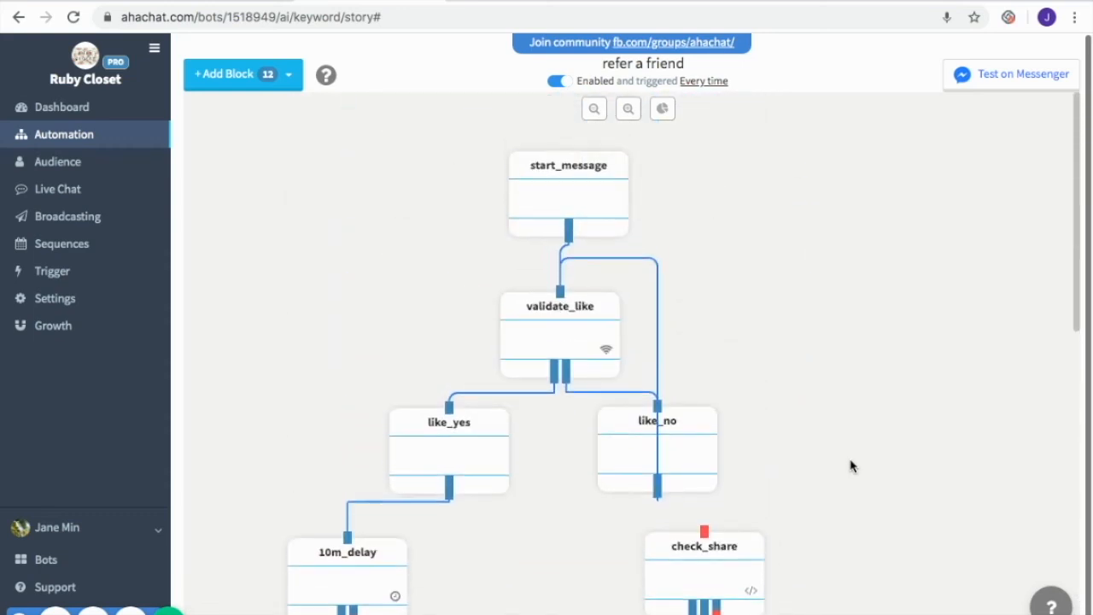
Launch the Messenger test, like the Ruby Closet Facebook page, and answer the bot with I Liked the Page
click(1045, 82)
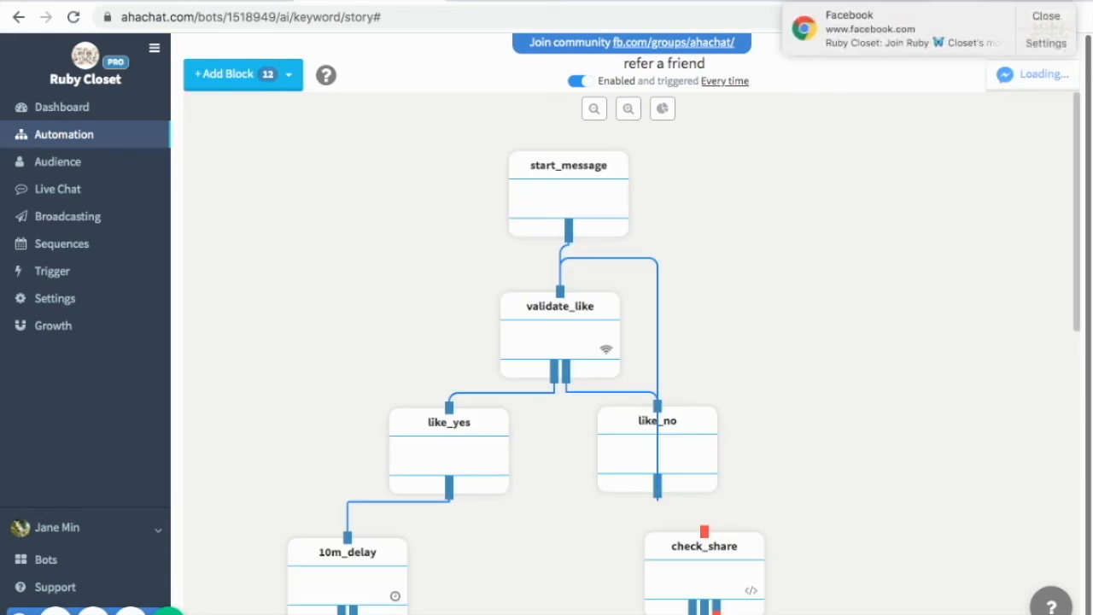
click(961, 2)
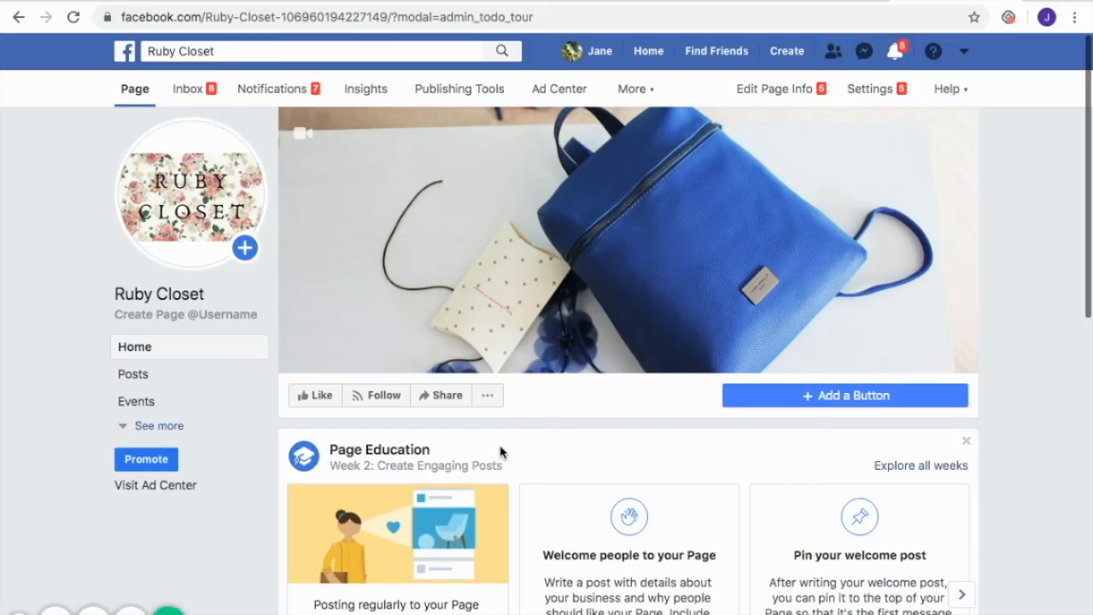
click(320, 397)
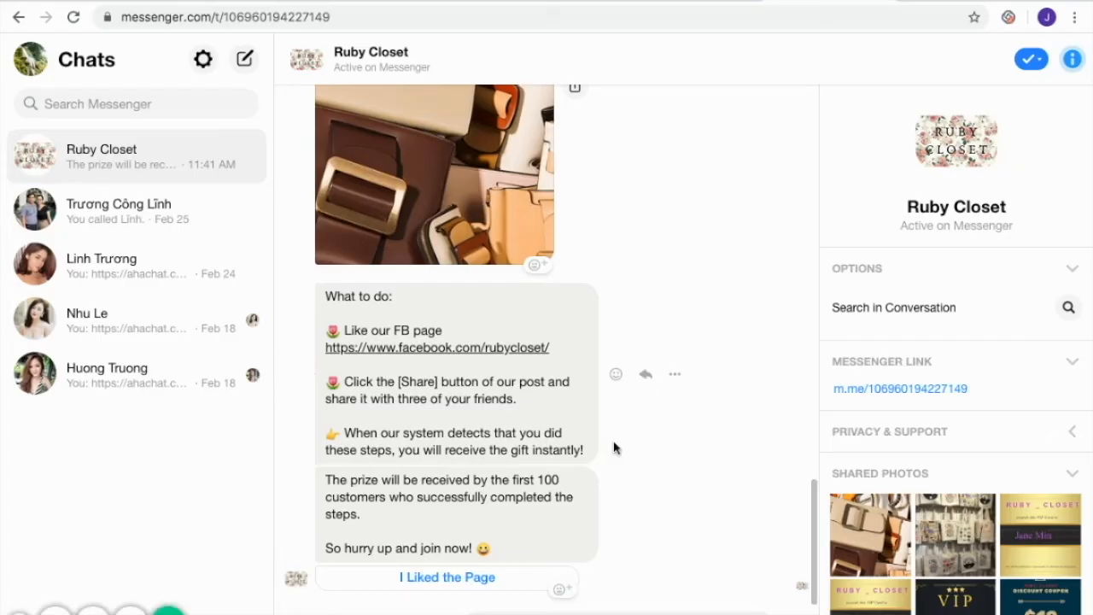
click(416, 578)
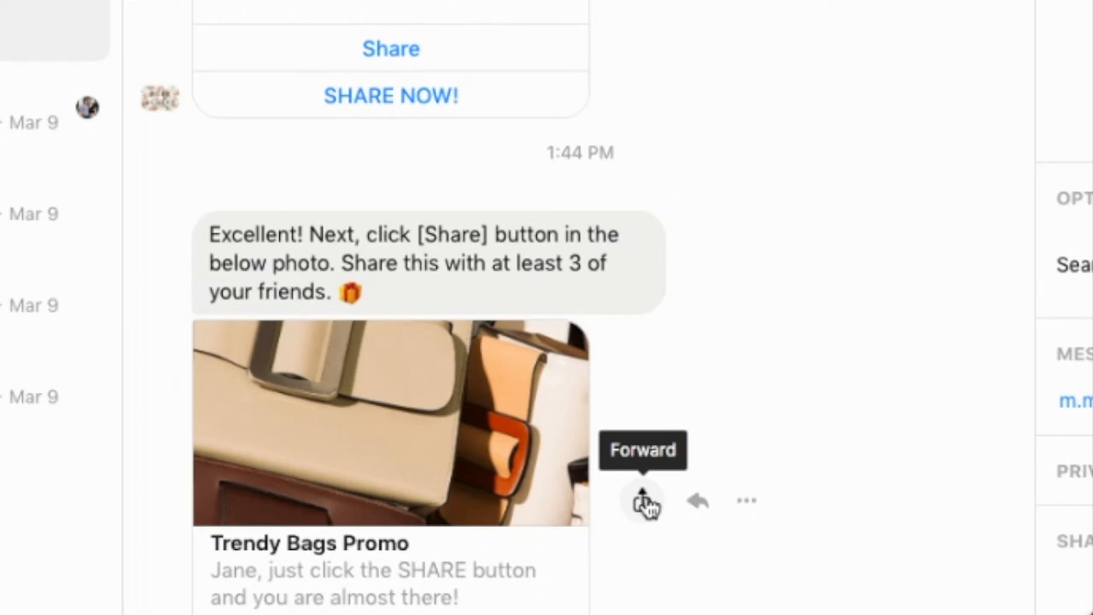
Forward the Trendy Bags Promo message to three friends from the contact list
click(645, 502)
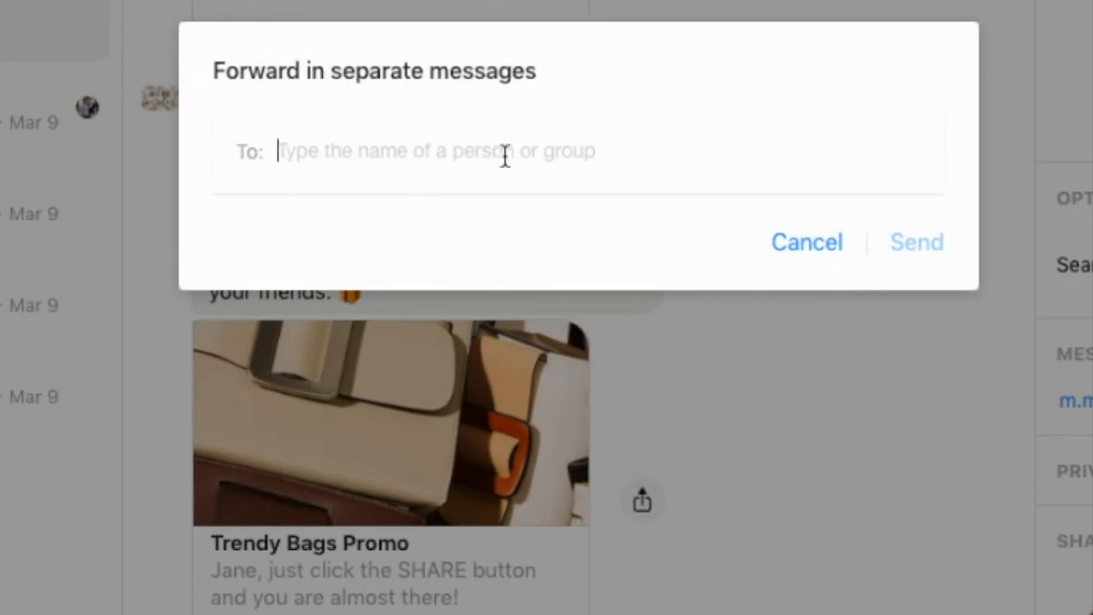
text(nhu)
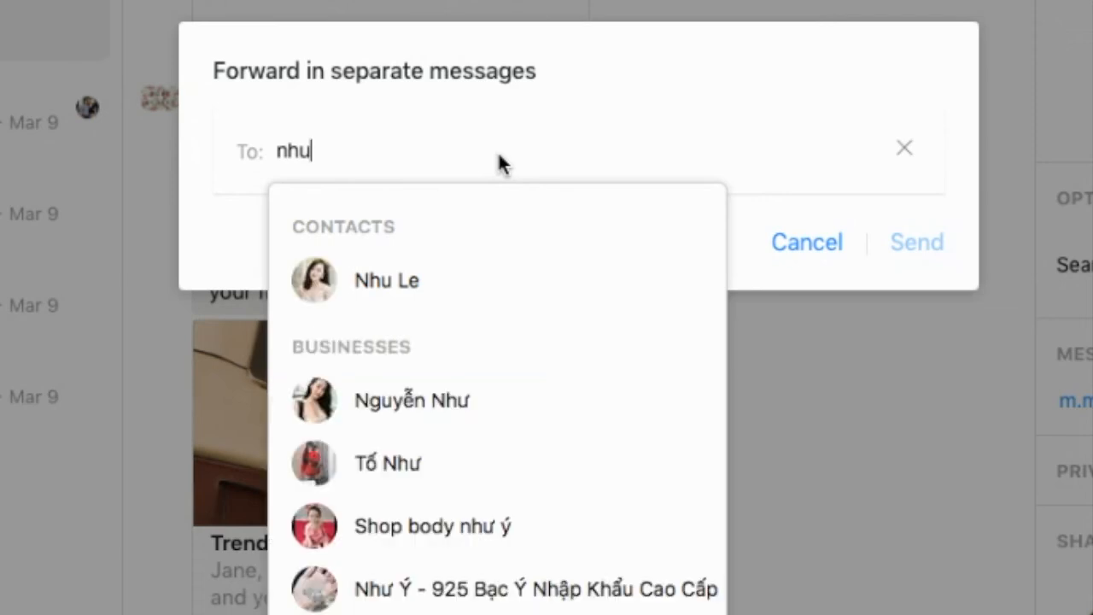
click(309, 284)
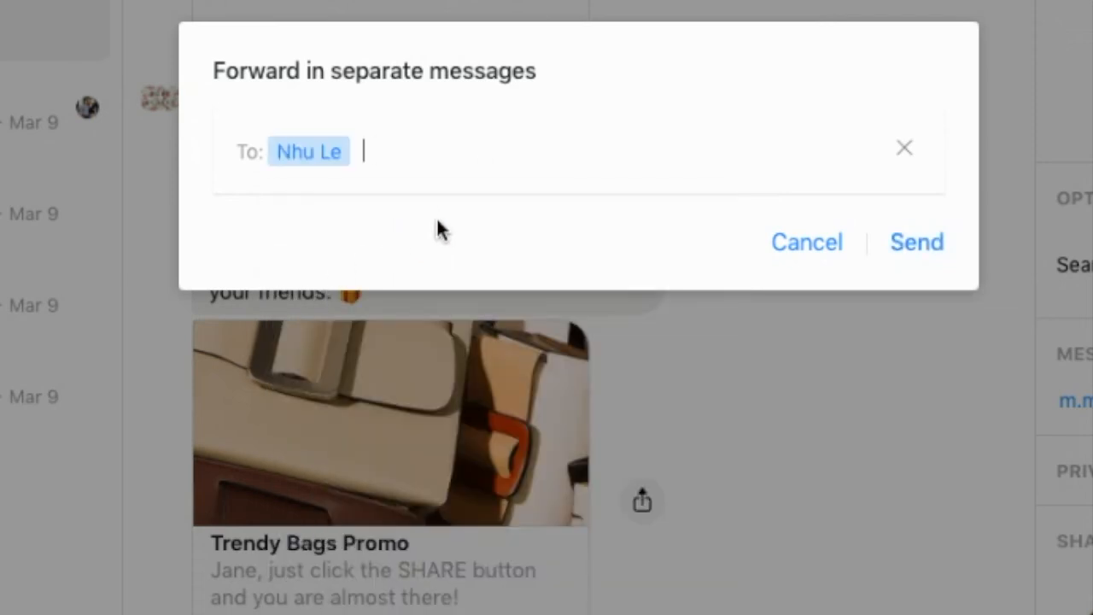
text(huo)
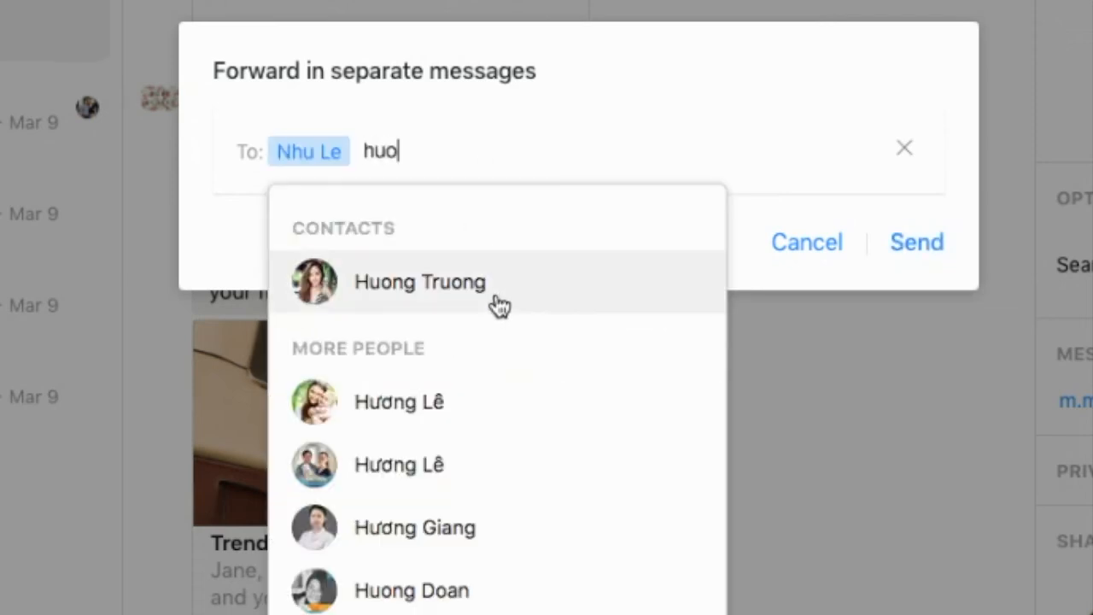
click(500, 306)
text(linh)
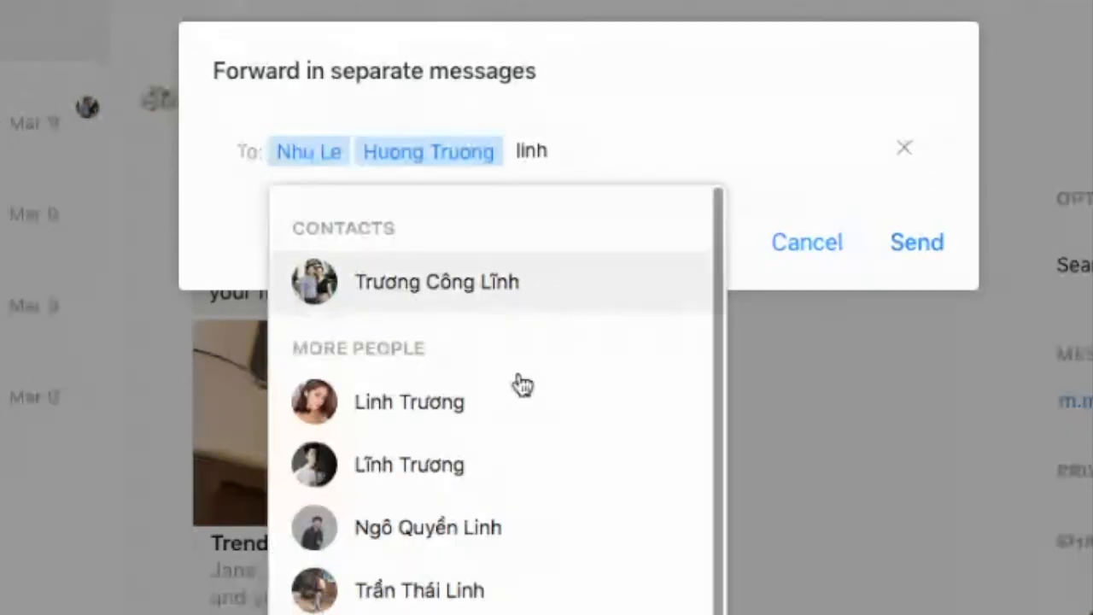
click(507, 400)
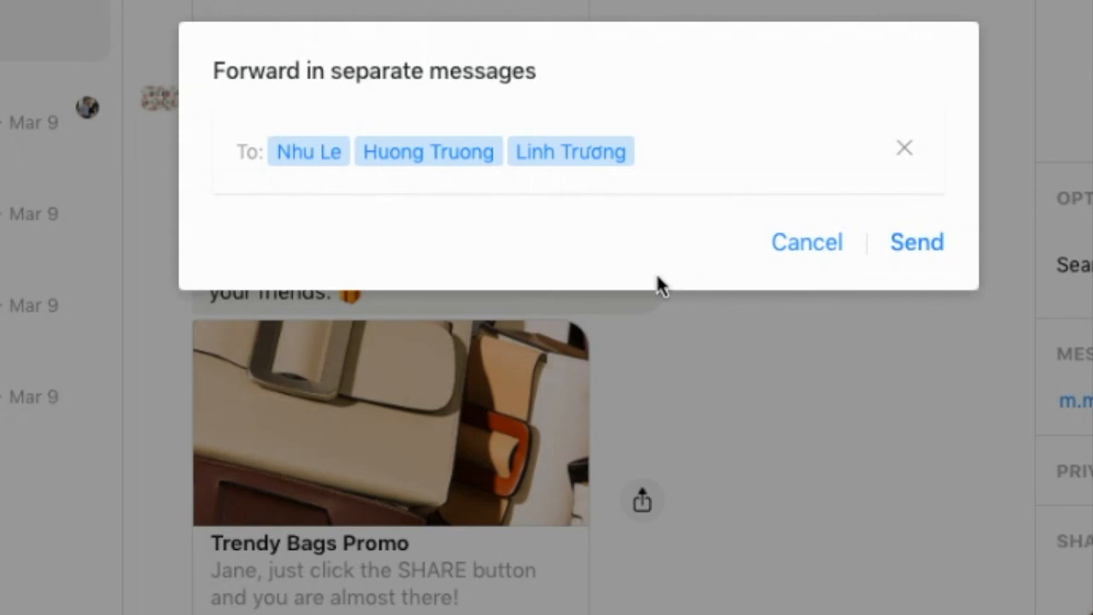
click(935, 248)
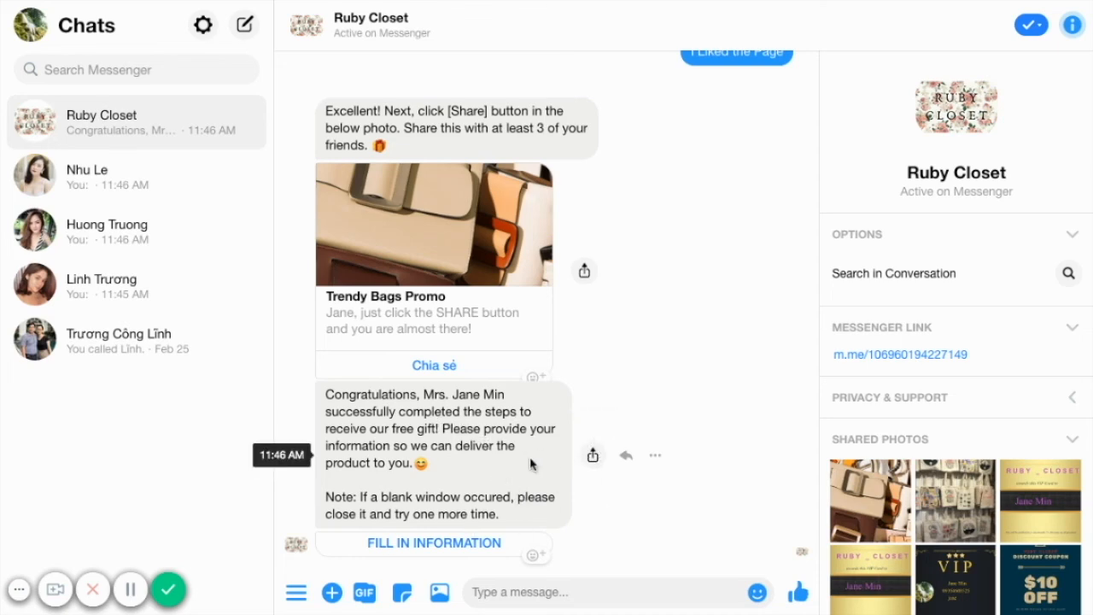
Open the Fill in Information form and submit the delivery details with the recipient's name, address, phone and Brown colour
click(451, 544)
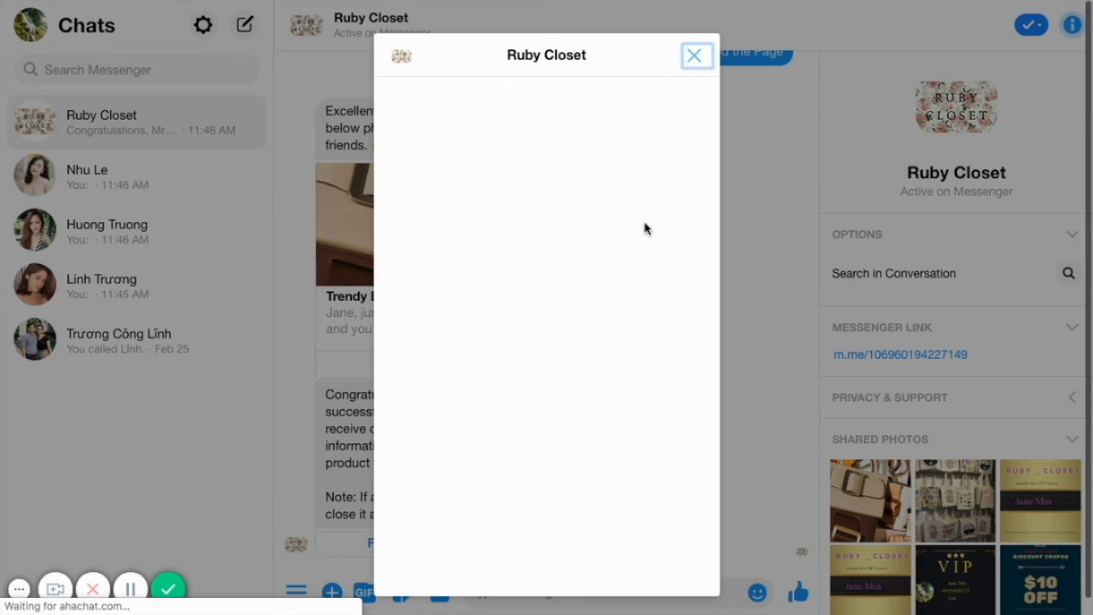
scroll(554, 274, down, 2)
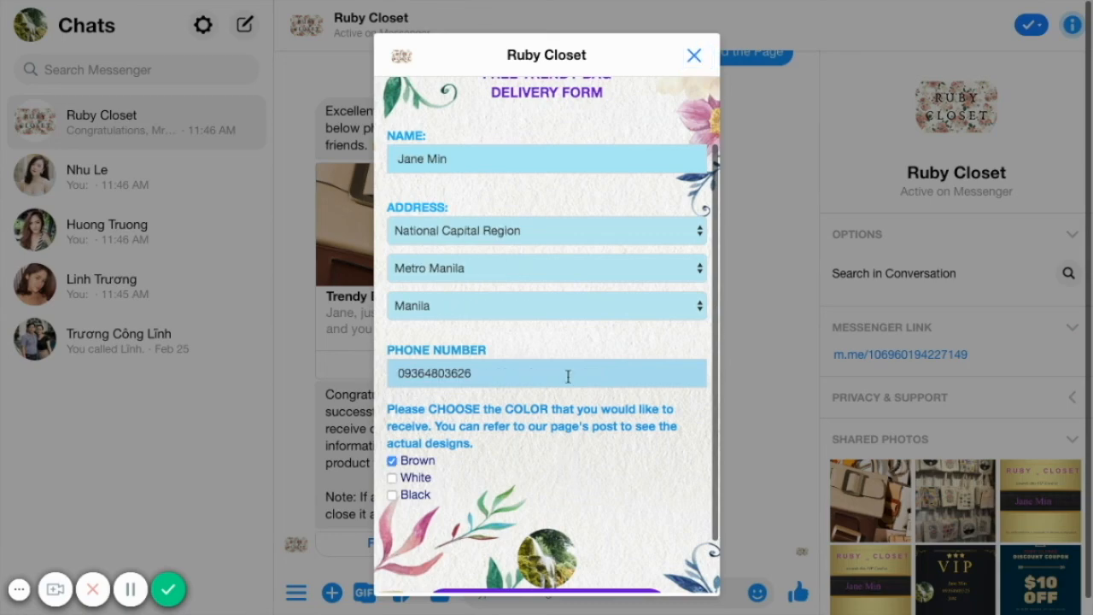
scroll(567, 376, up, 2)
scroll(568, 377, down, 4)
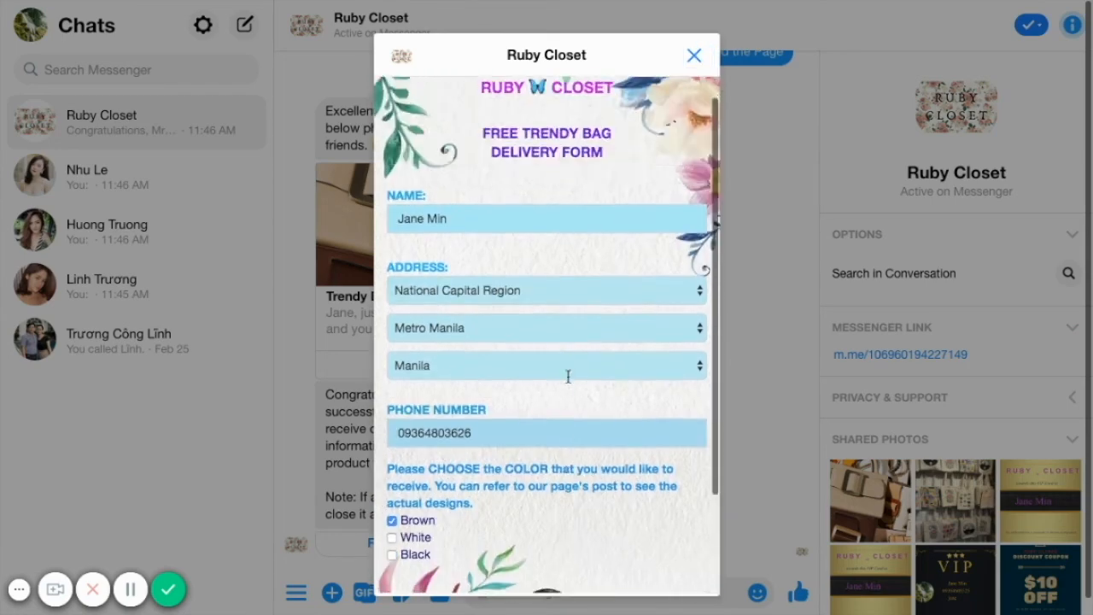
click(529, 549)
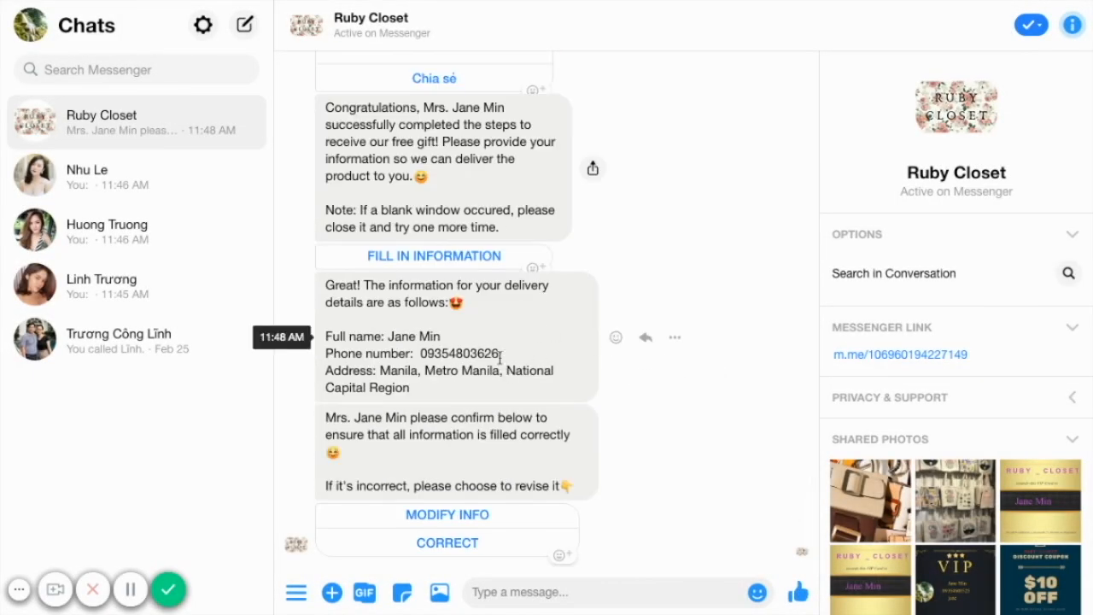
Confirm the delivery details as correct and accept the shipping delay with Okay sure!
click(459, 549)
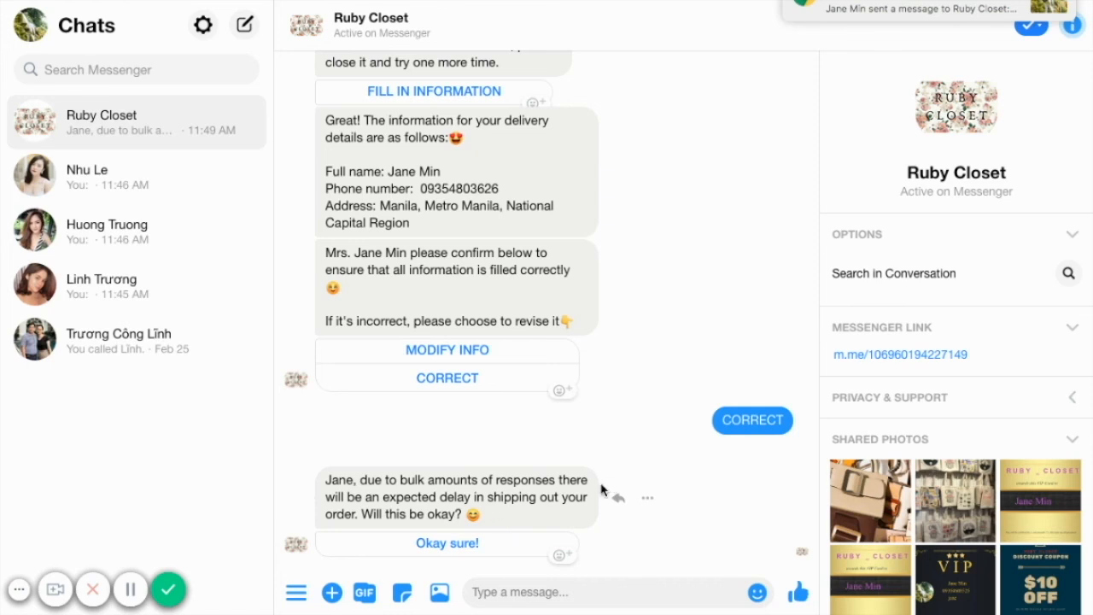
click(467, 539)
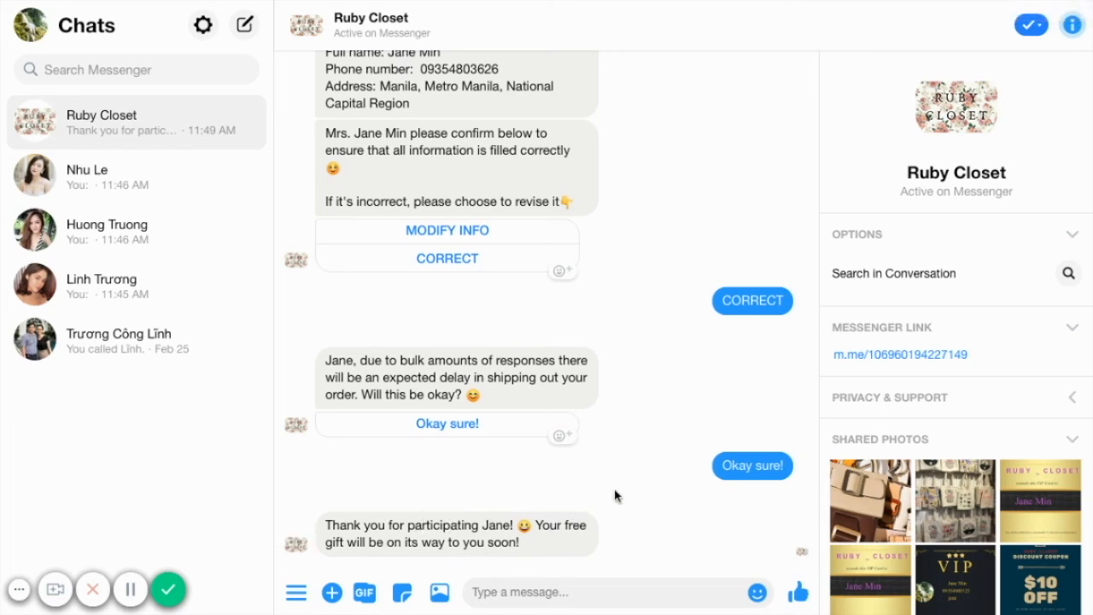
scroll(668, 229, up, 2)
scroll(668, 229, down, 2)
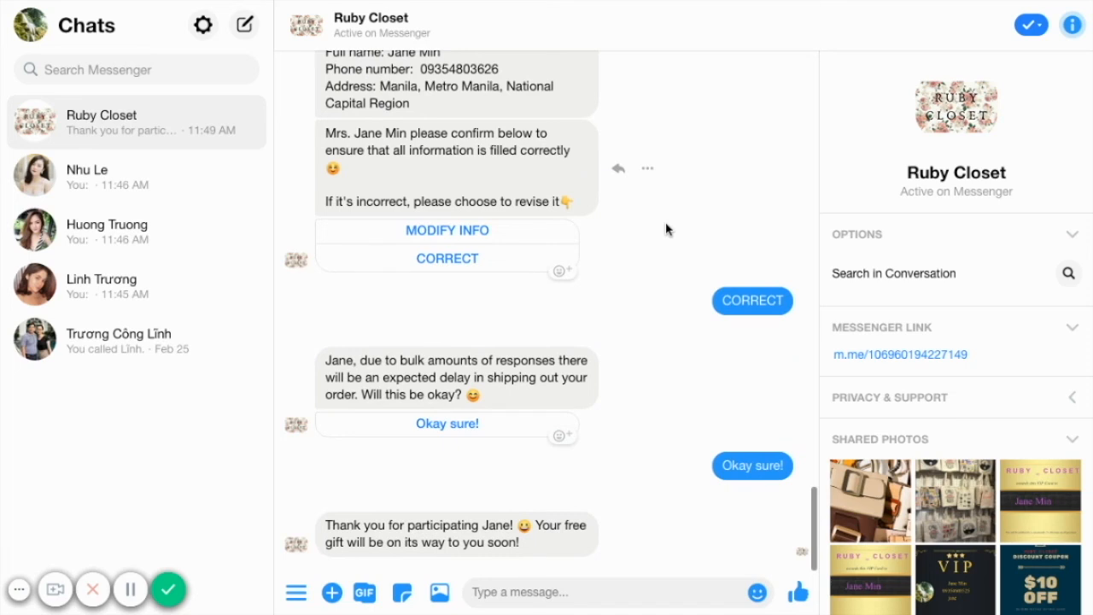